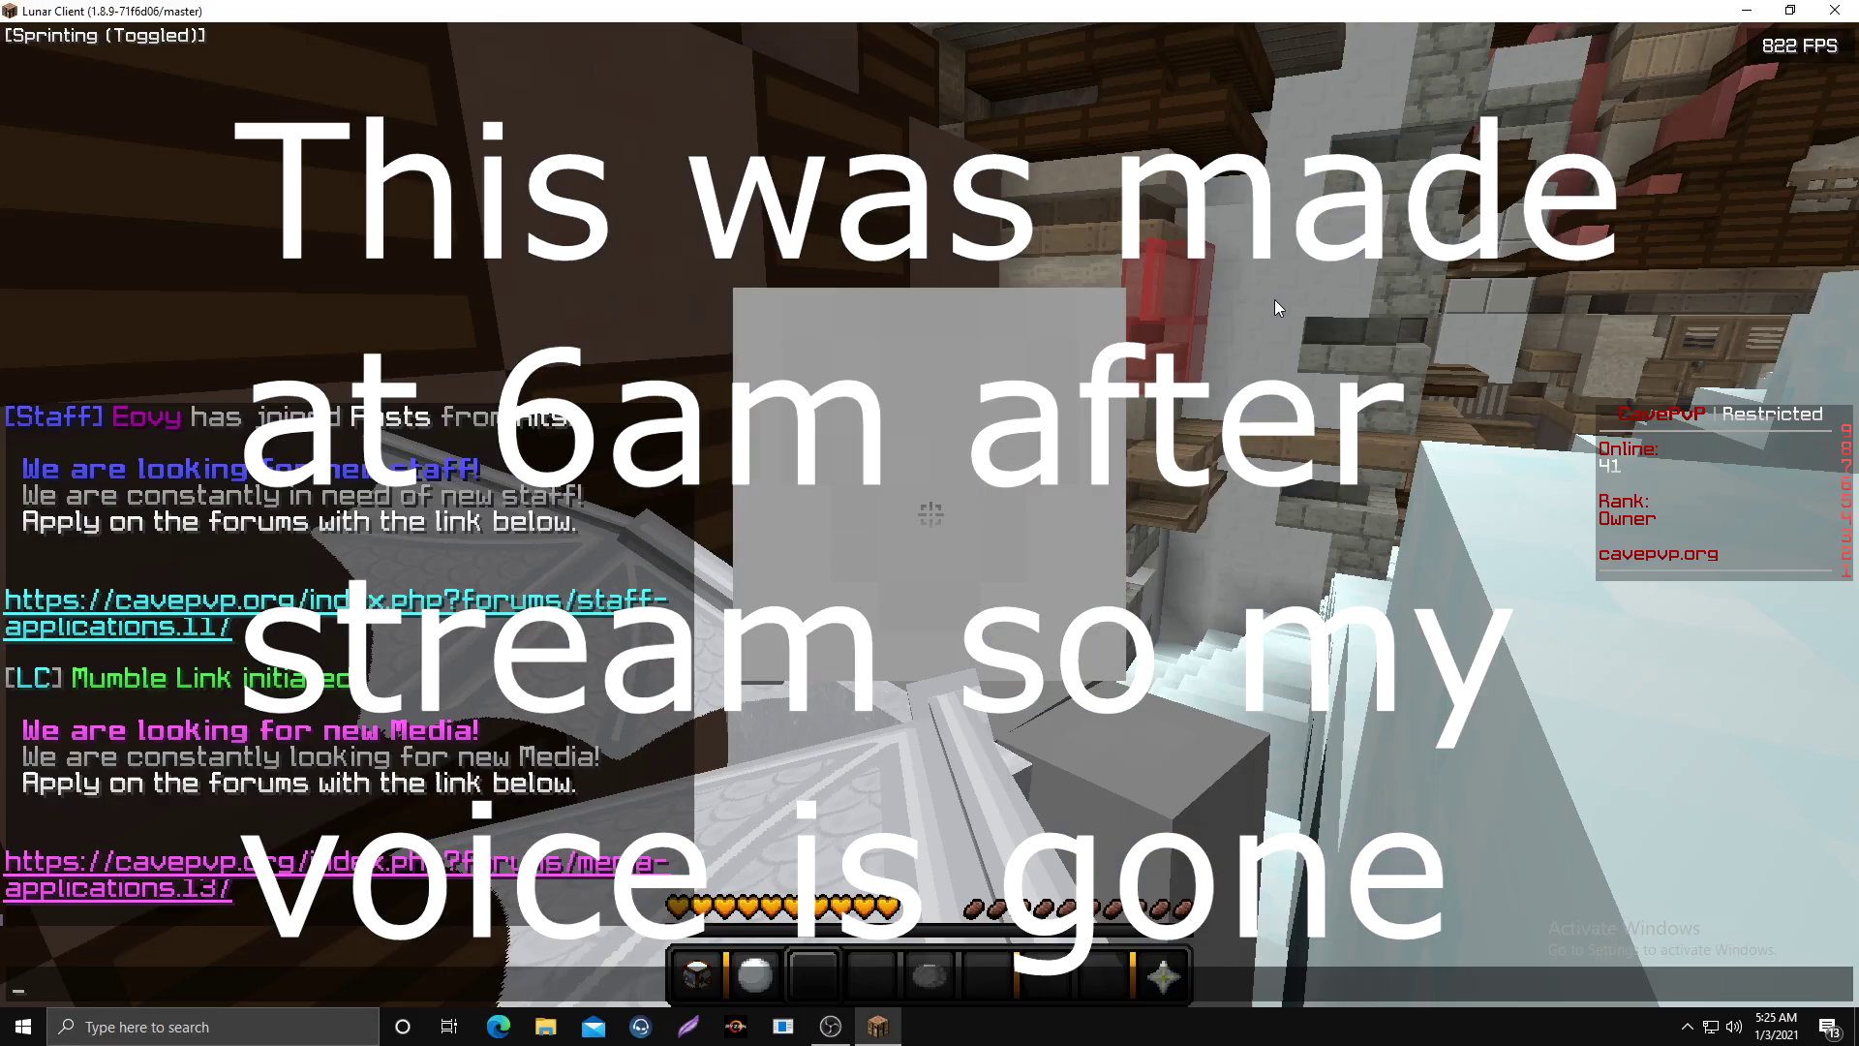
Walk indoors, then disconnect from CavePvP and return to the Lunar Client main menu
key(2)
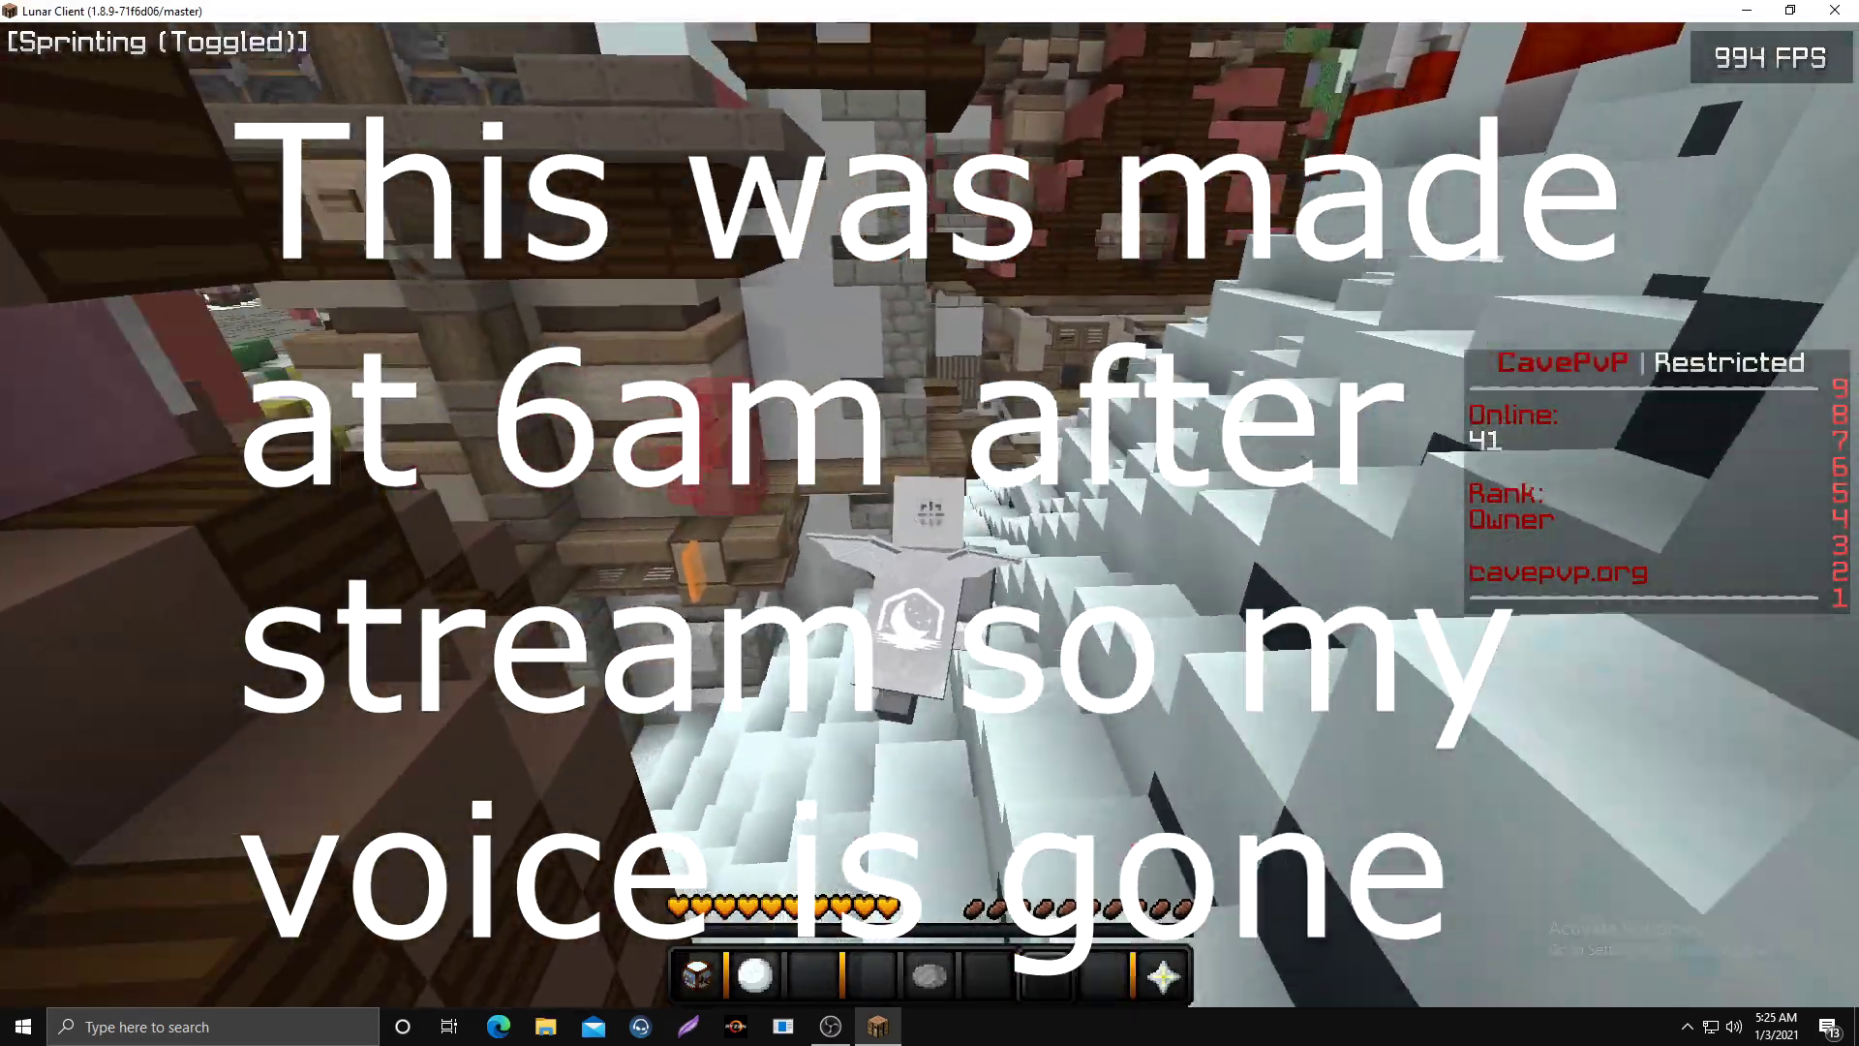
key(w)
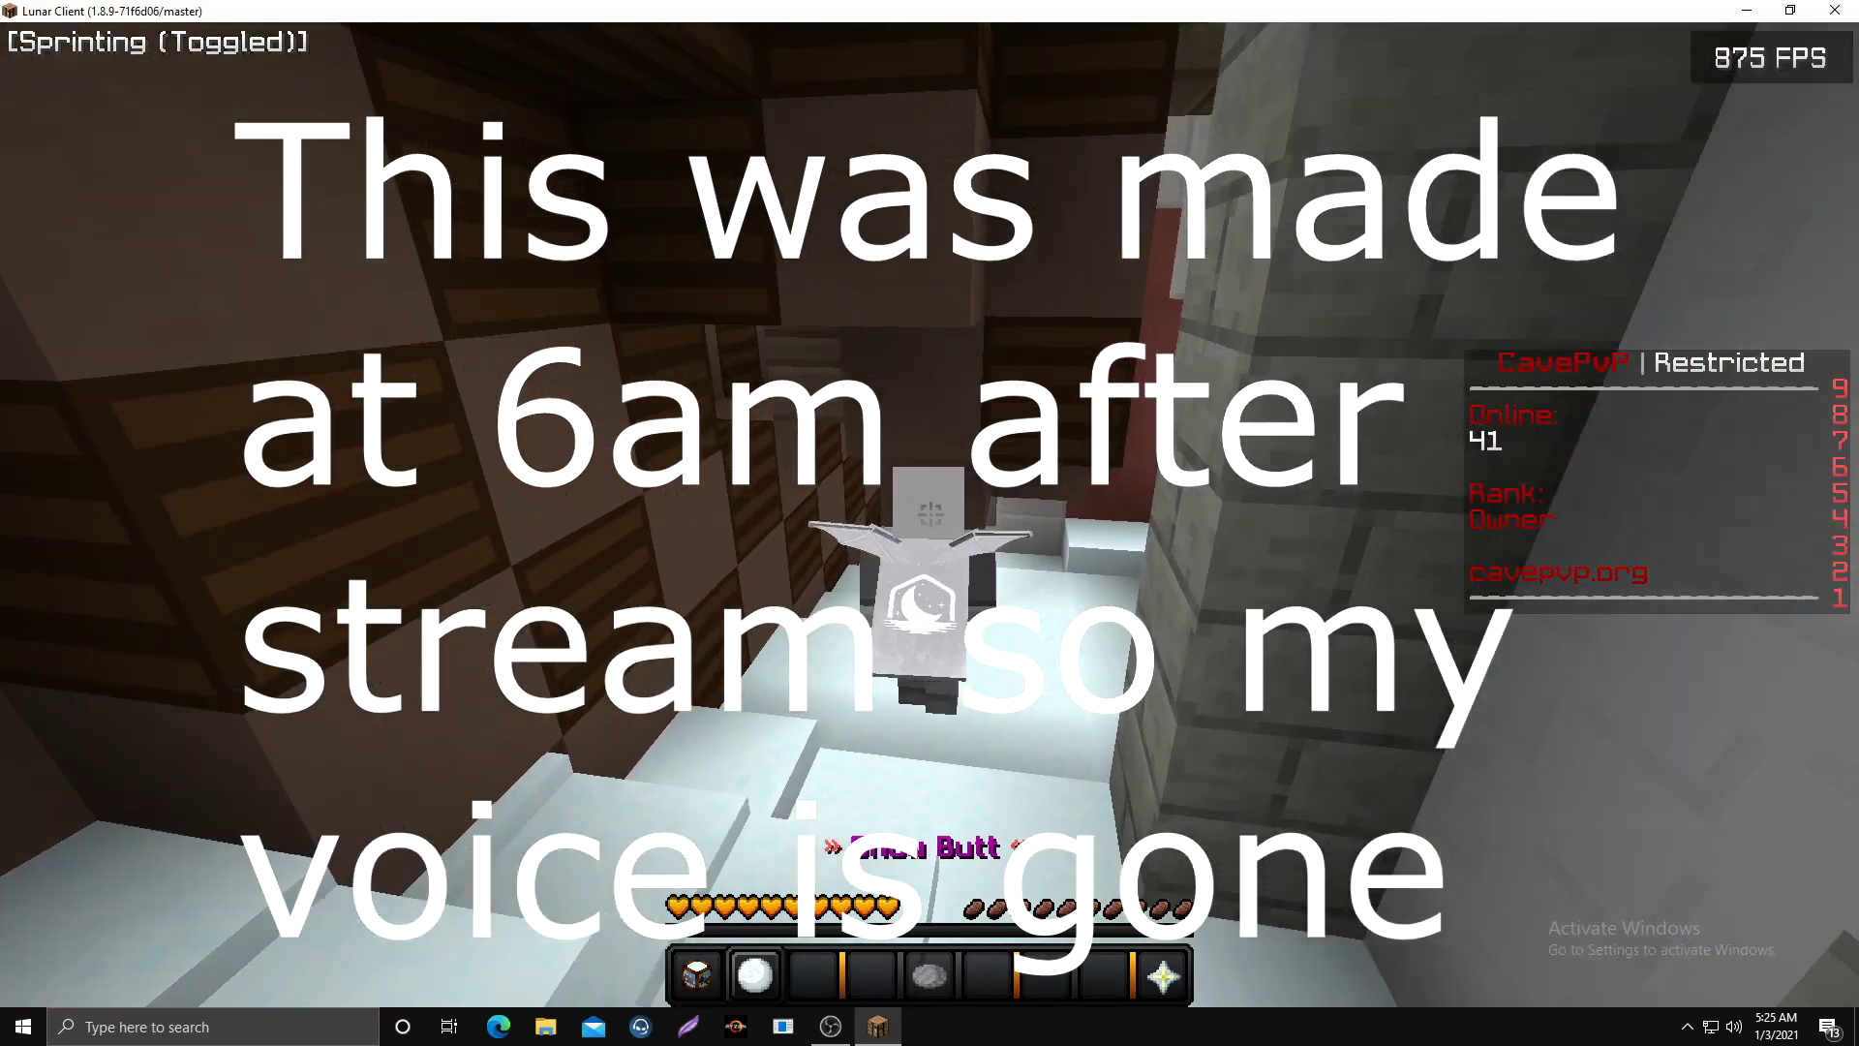
key(Escape)
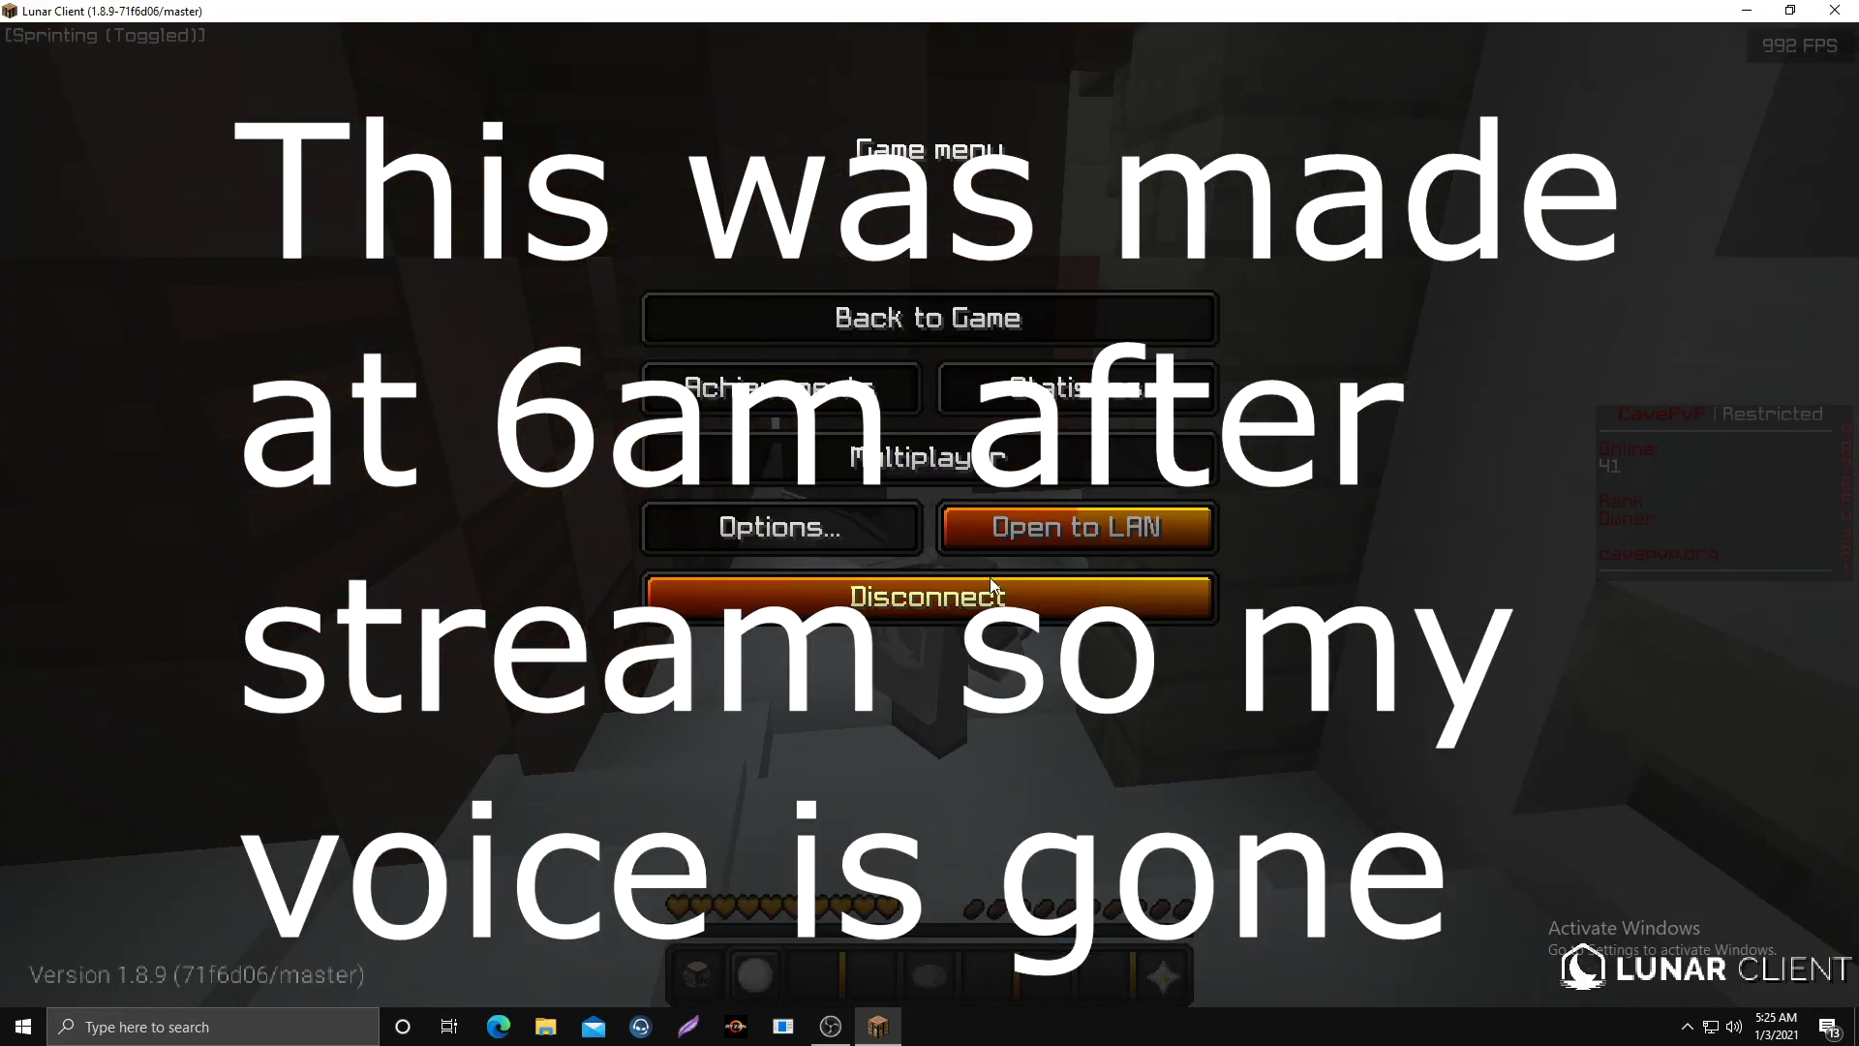
click(990, 577)
click(1259, 951)
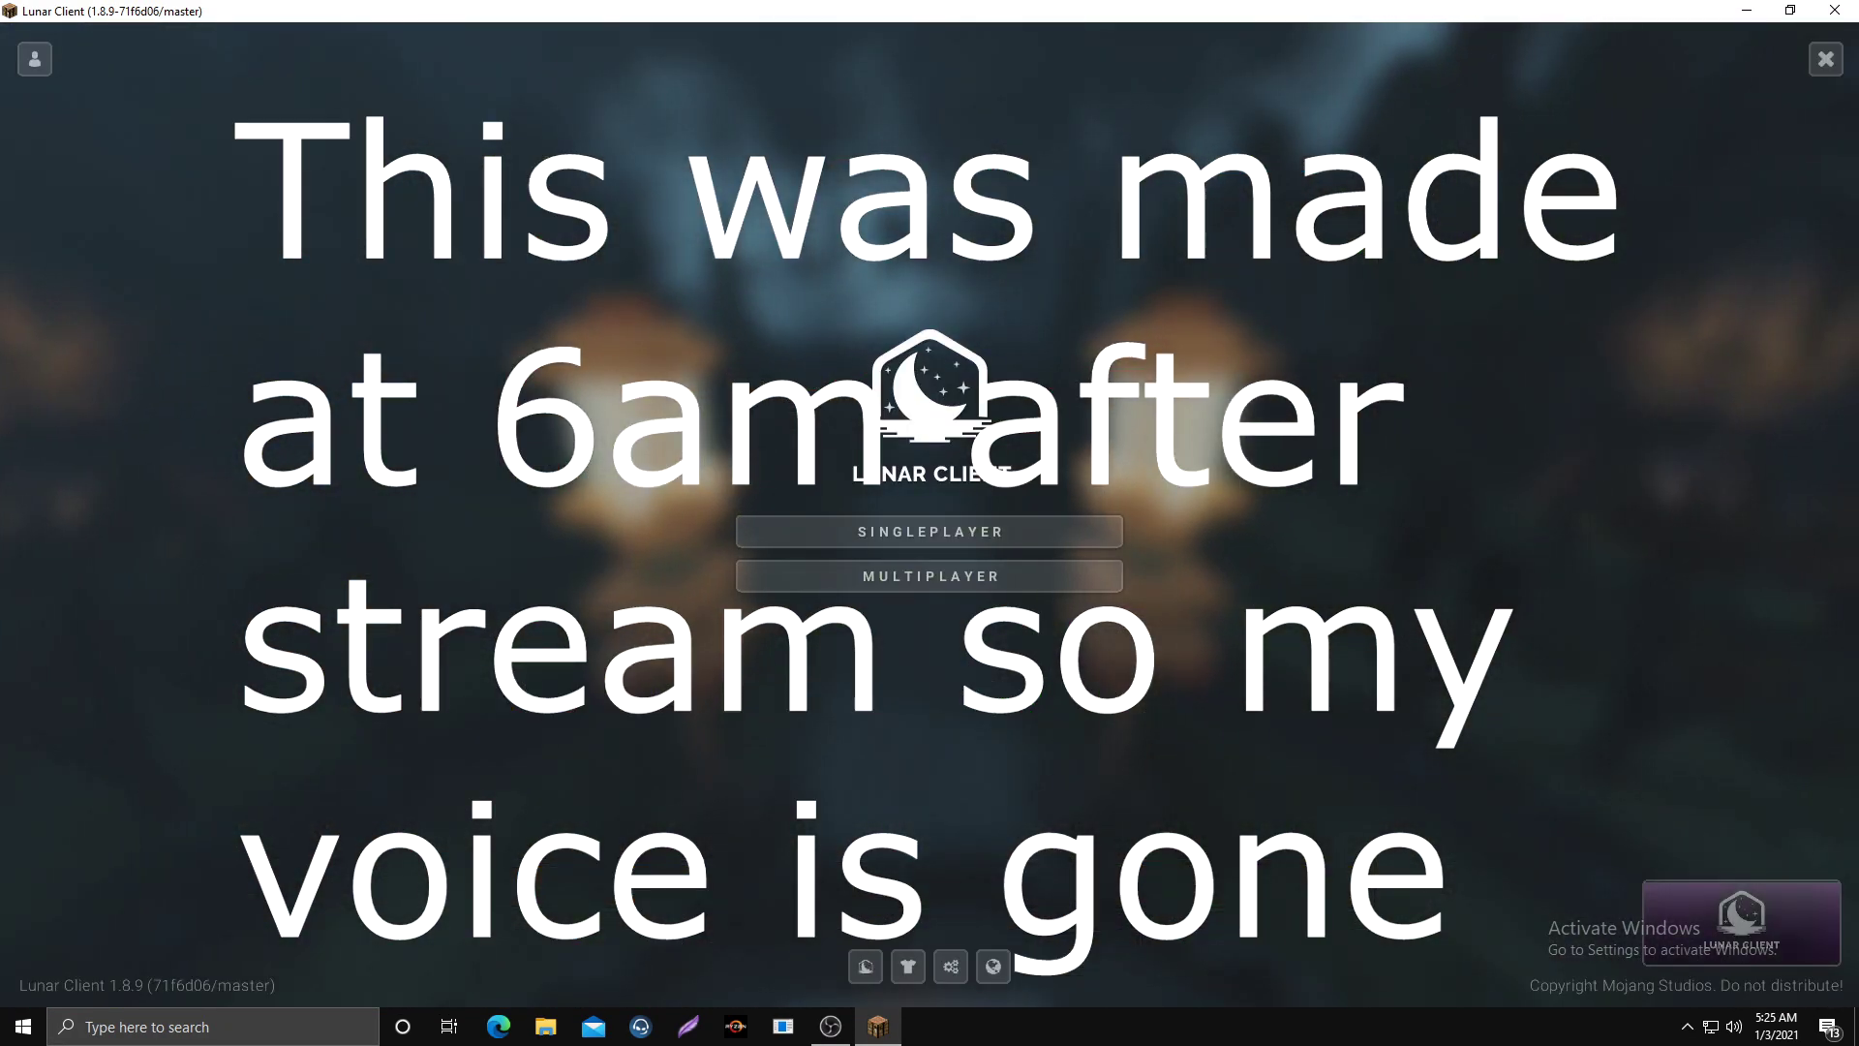
Search the Lunar Client mods list for 'mumb' to confirm Mumble Link exists
click(866, 966)
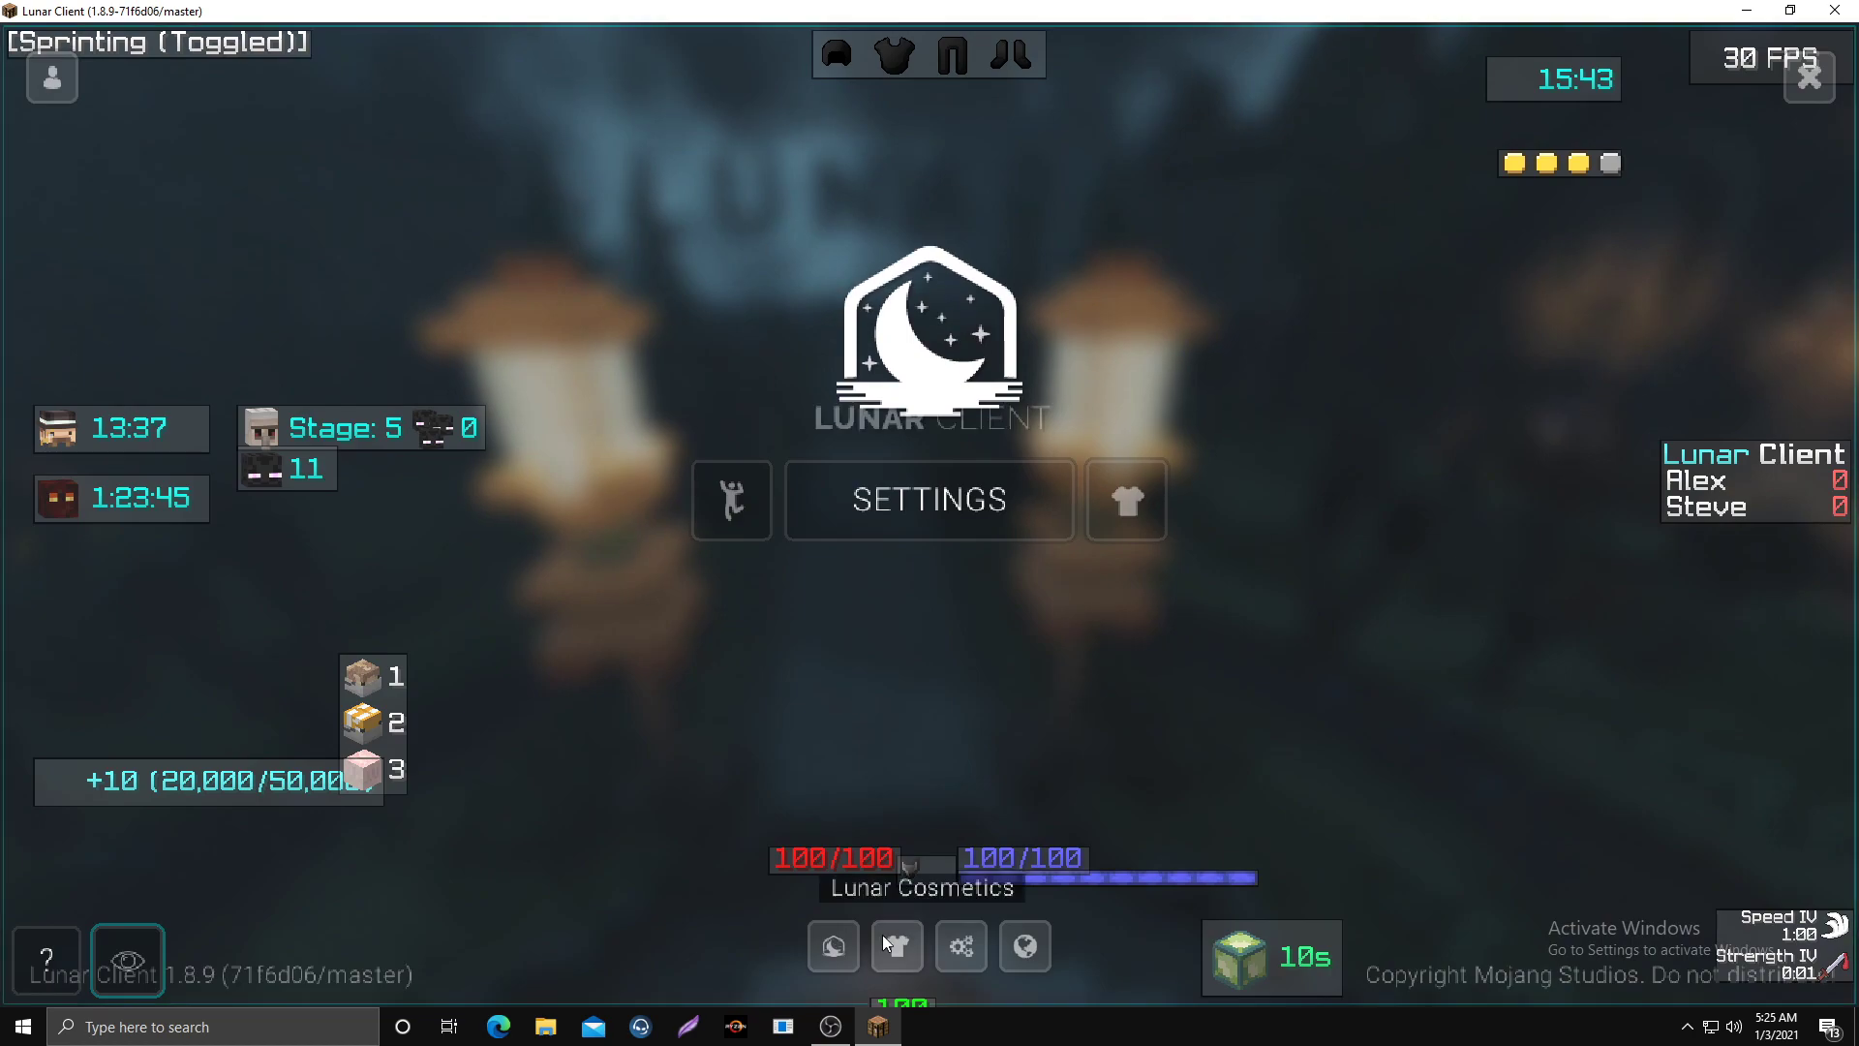
click(896, 519)
click(1249, 321)
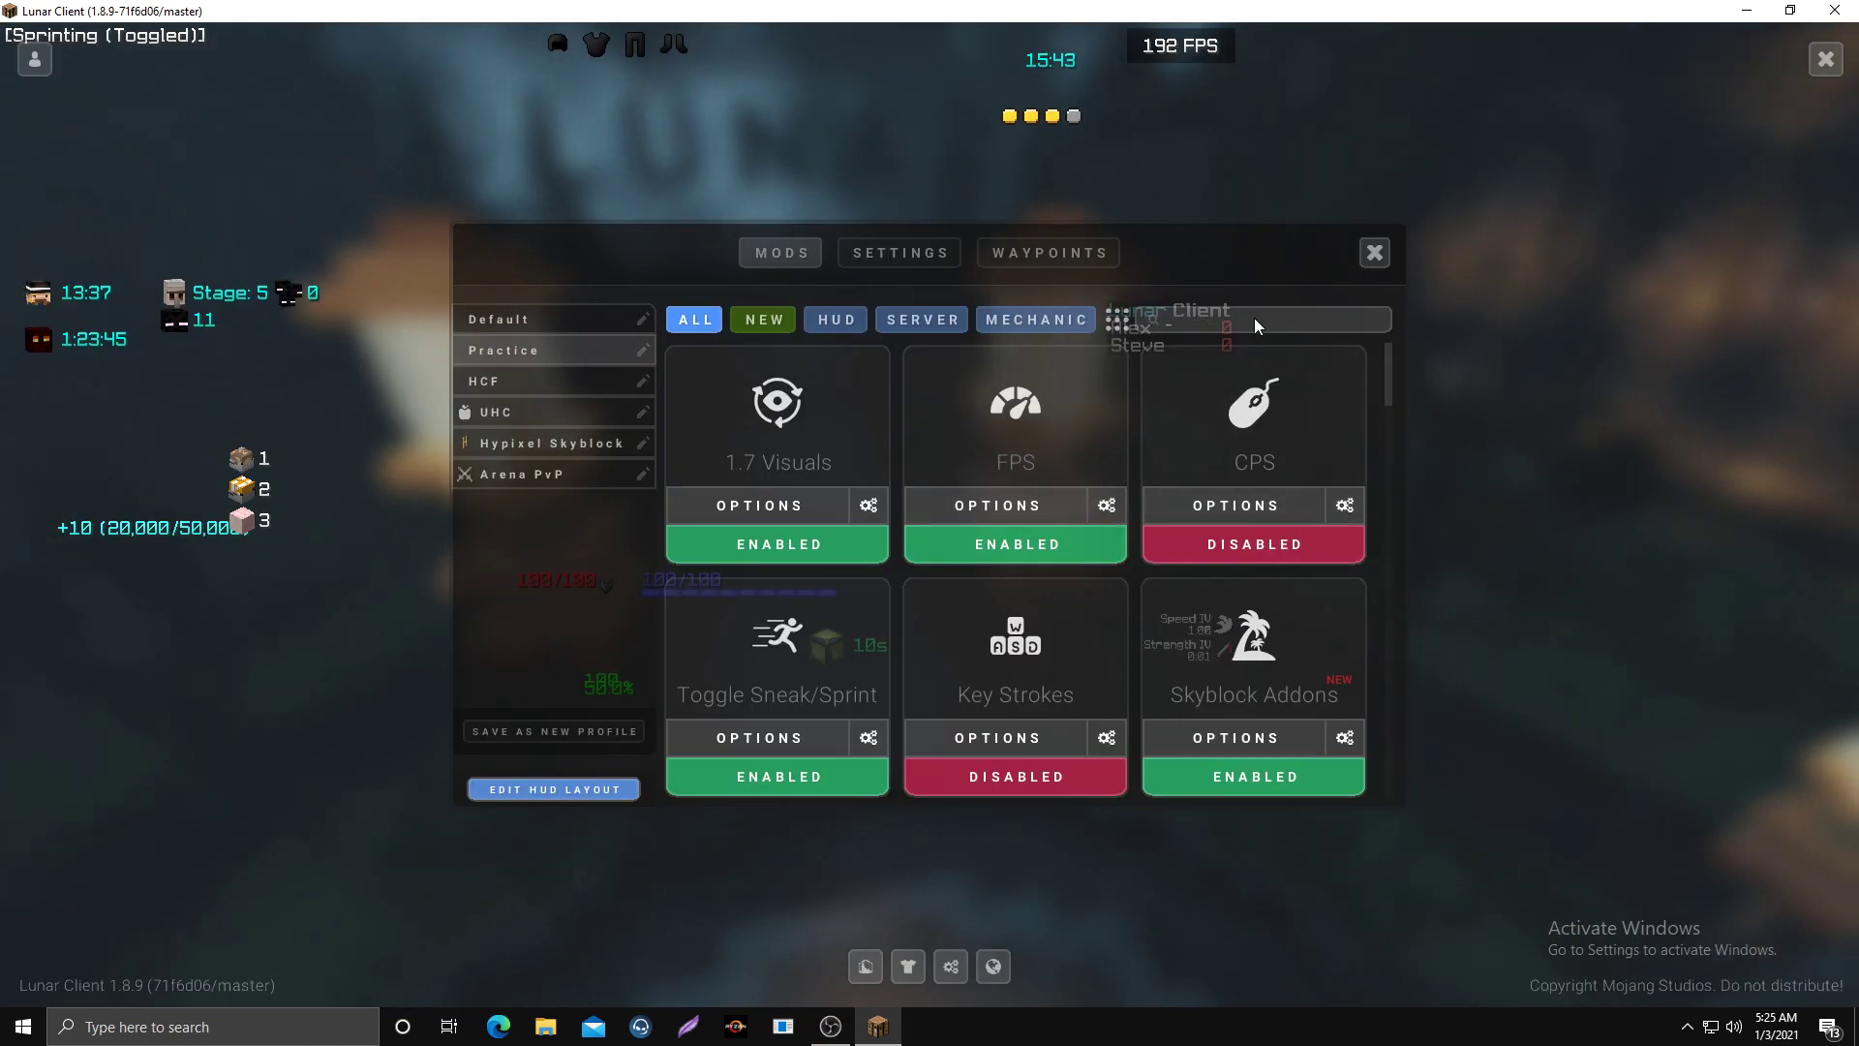
text(mumb)
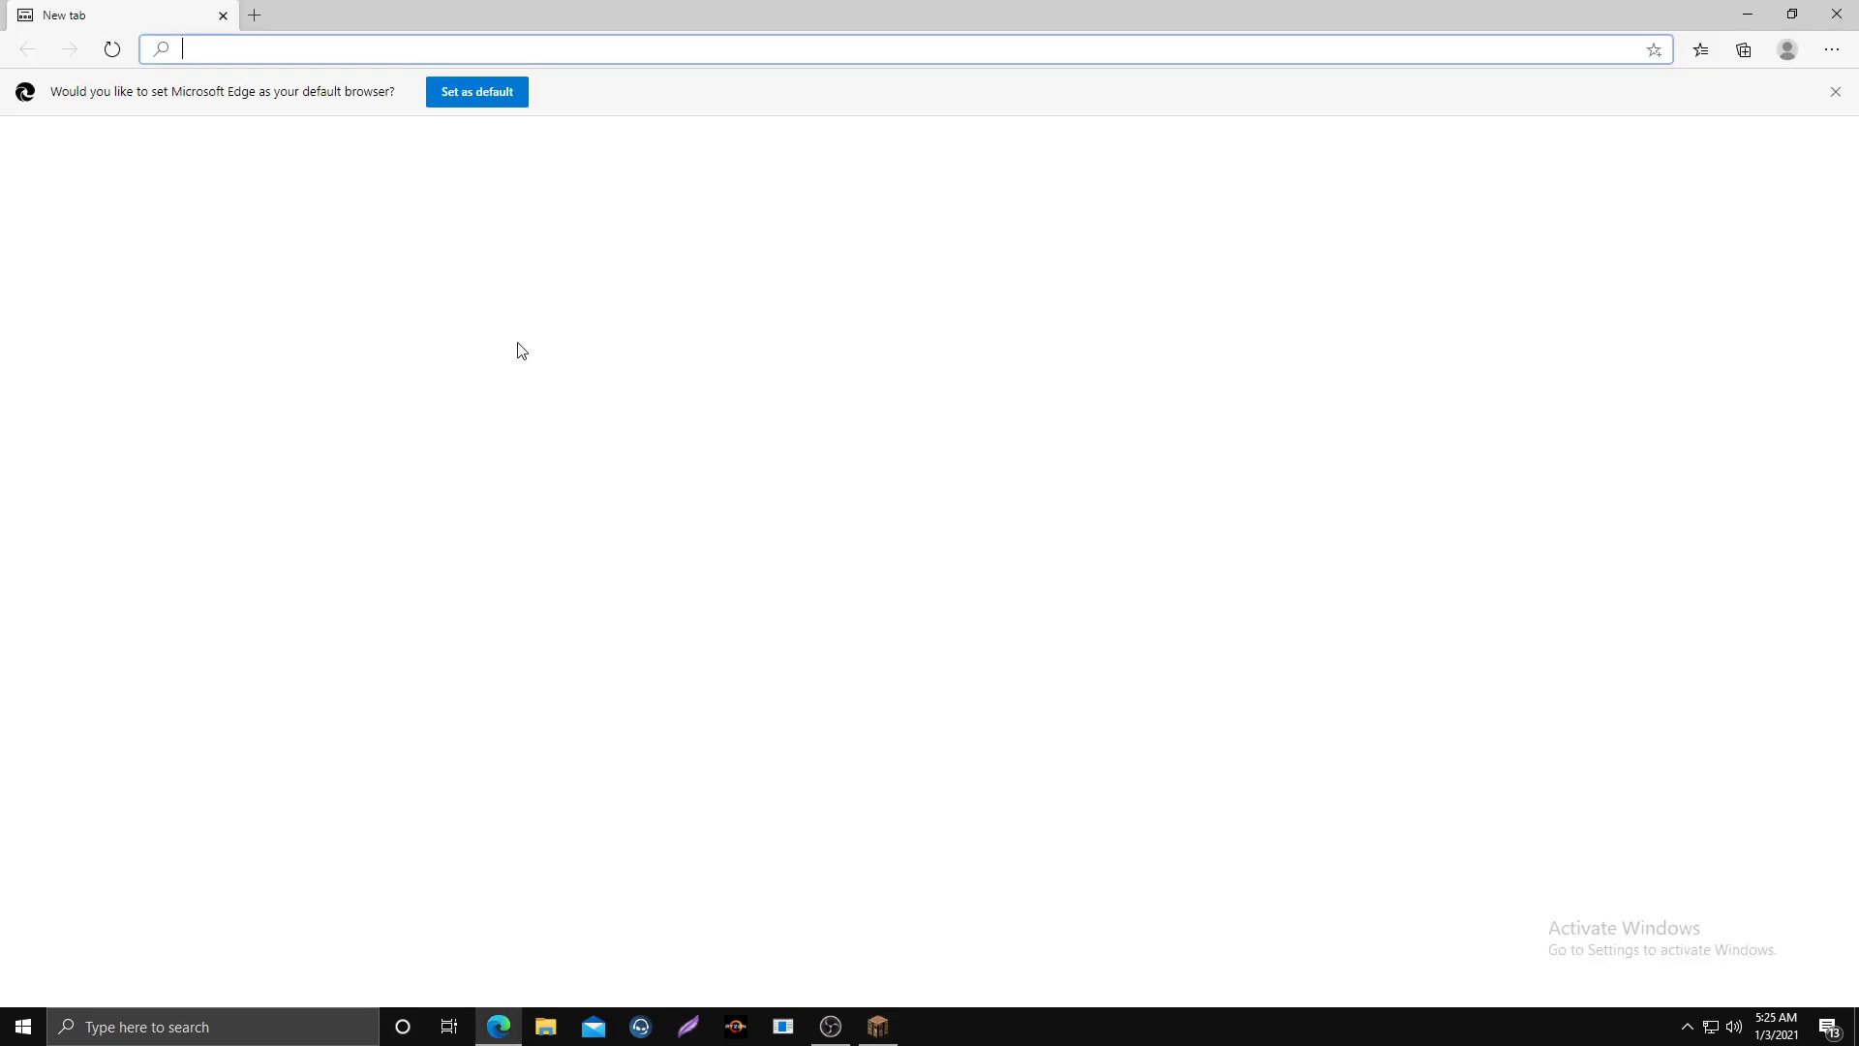
Search 'Mumble download', open Mumble.com and request the Windows client, reaching its install help
text(Mu)
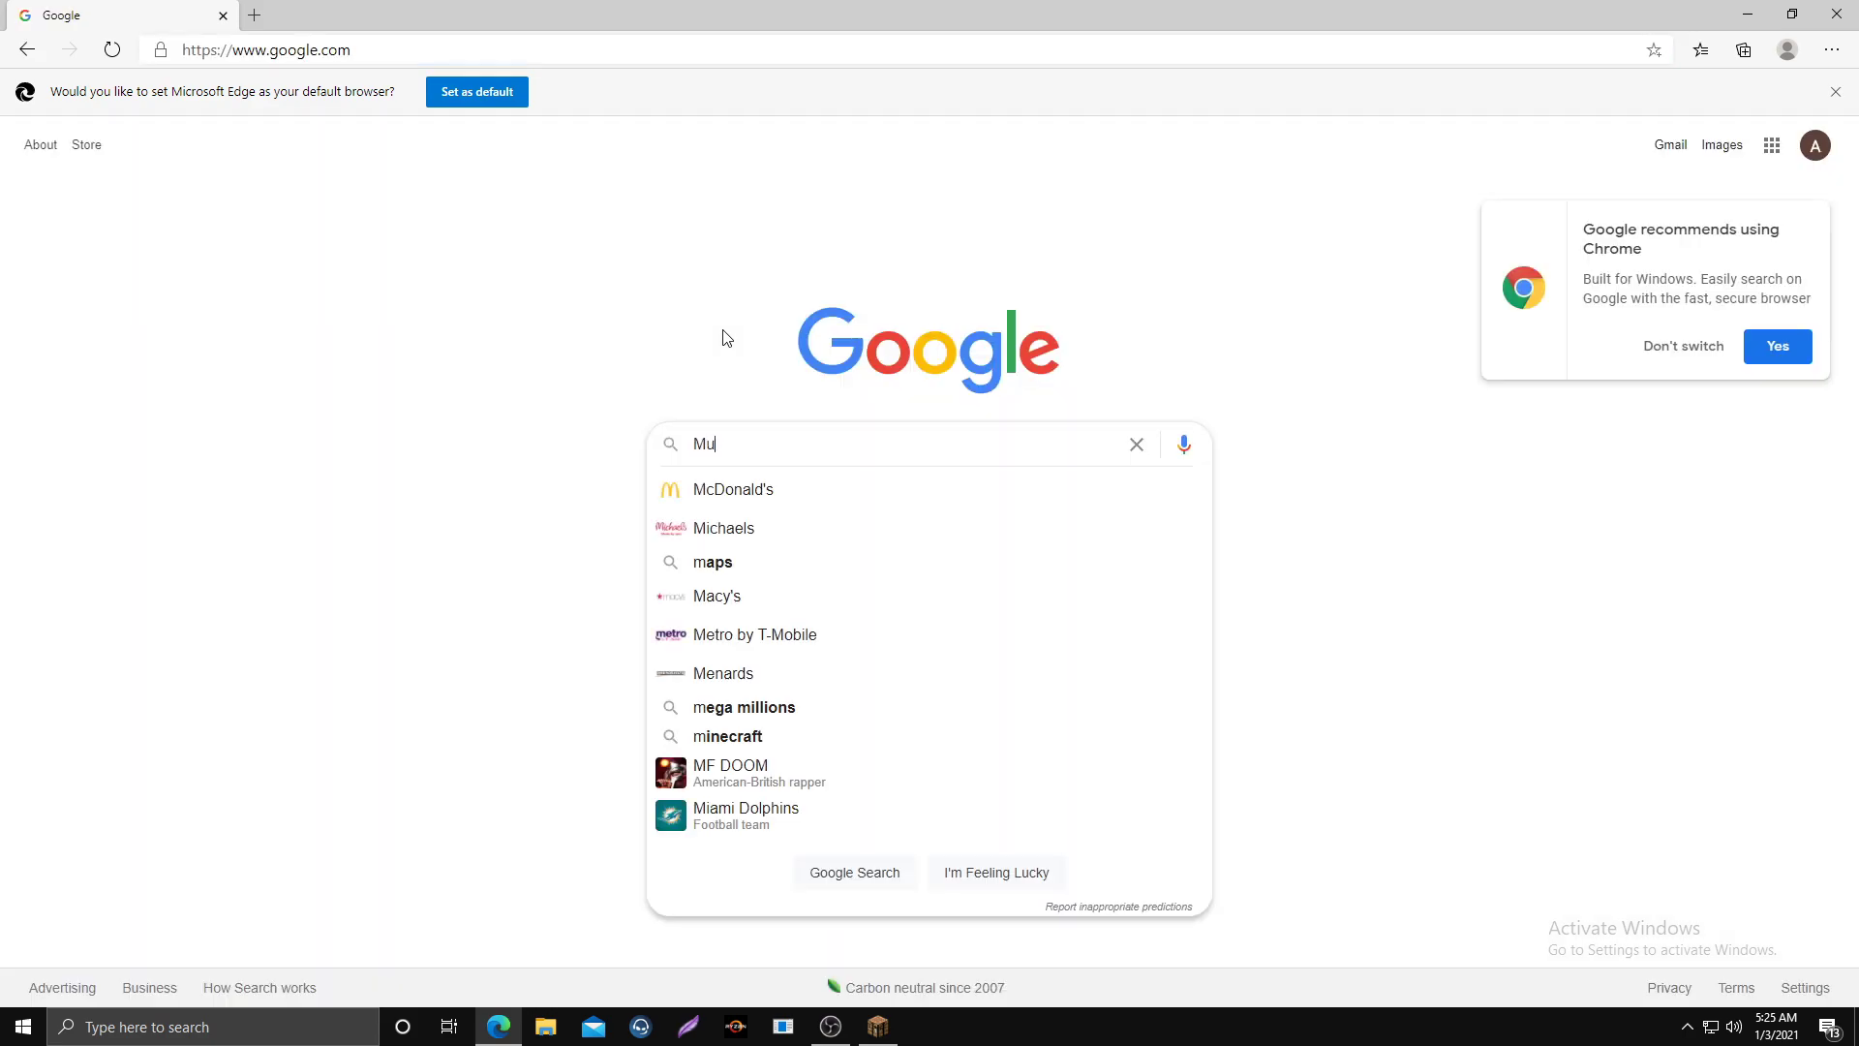
text(mble download)
key(Return)
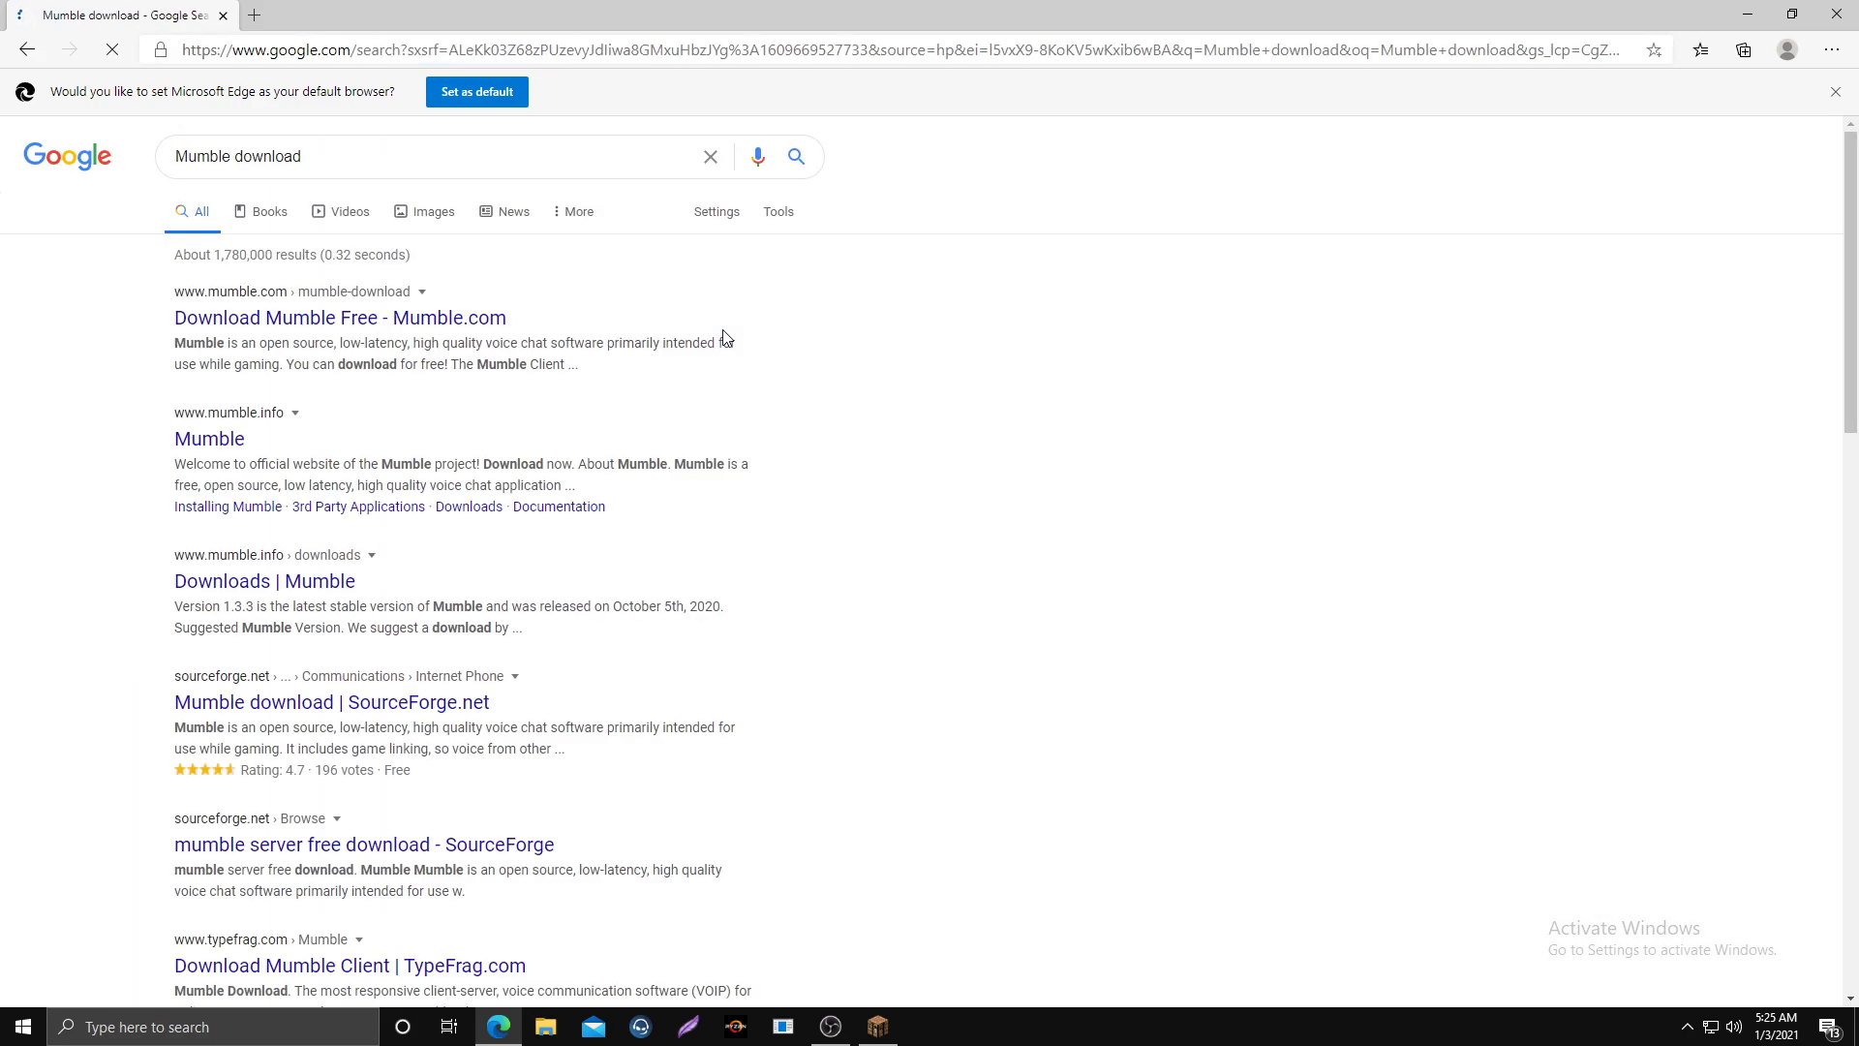
click(381, 319)
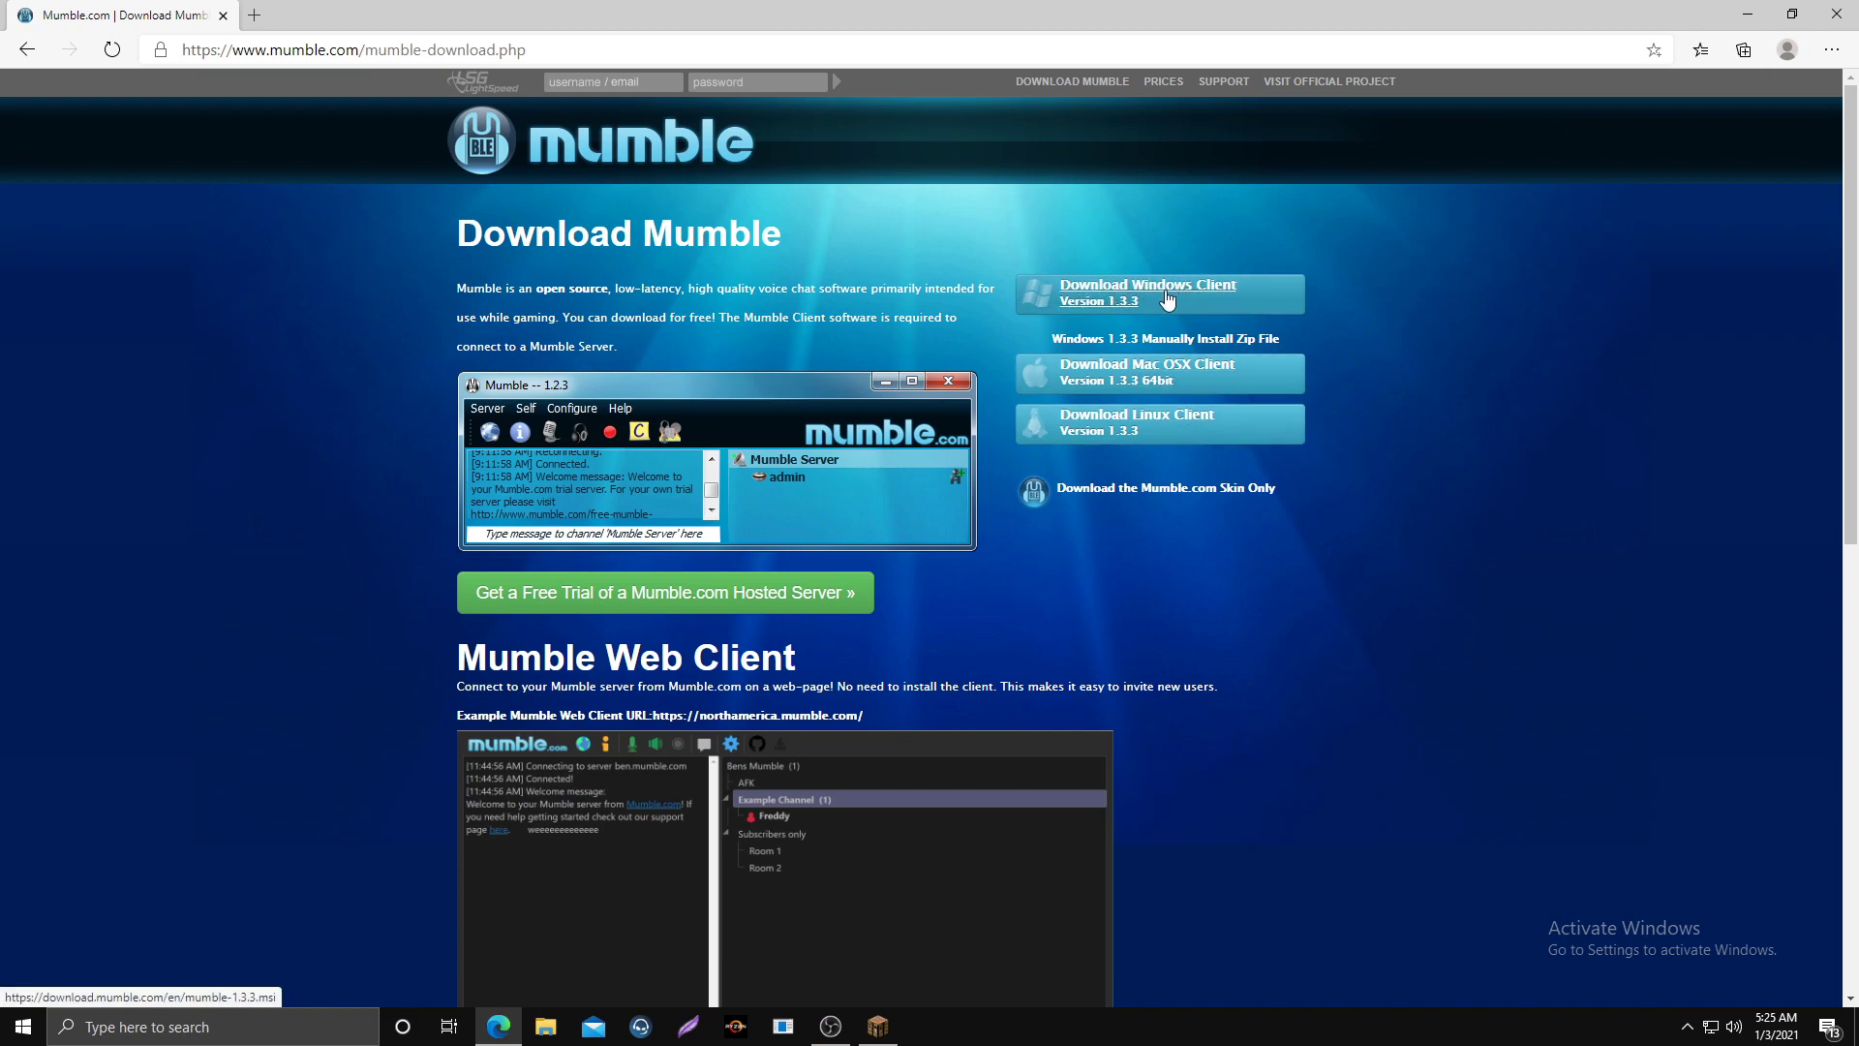
click(1198, 304)
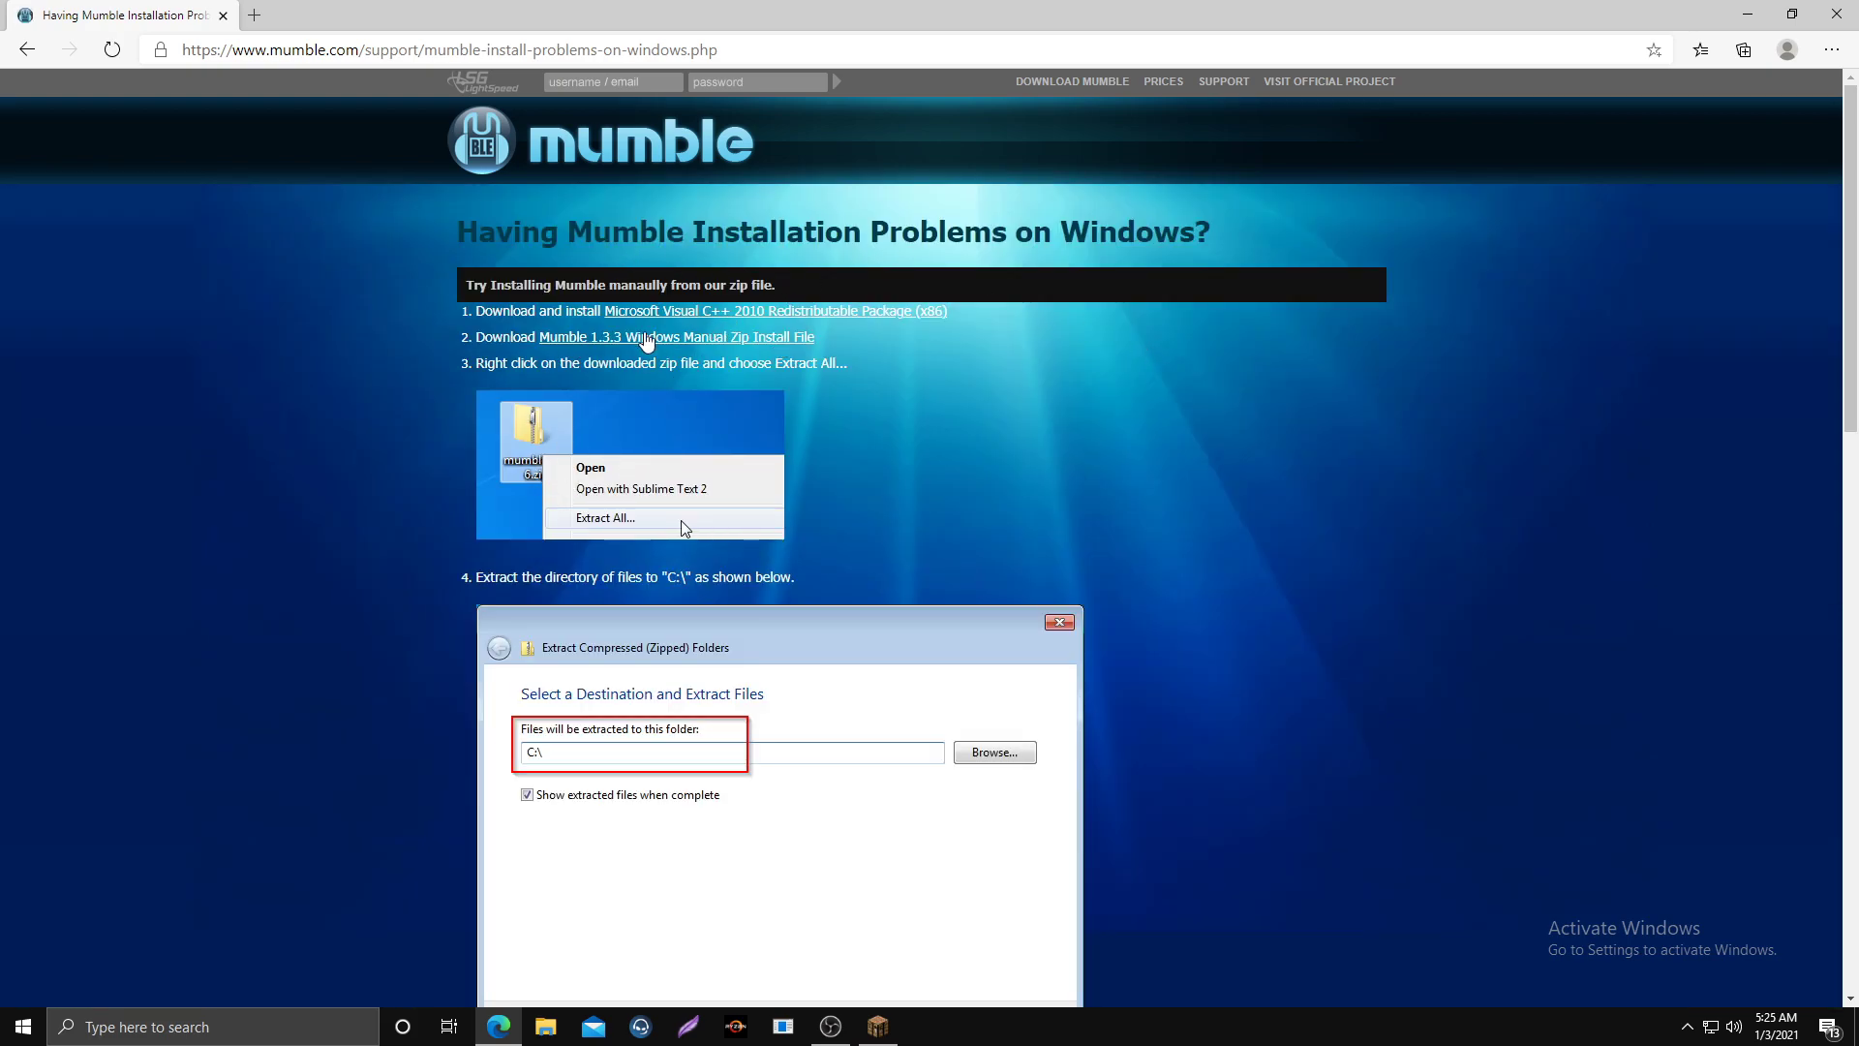
scroll(967, 410, down, 15)
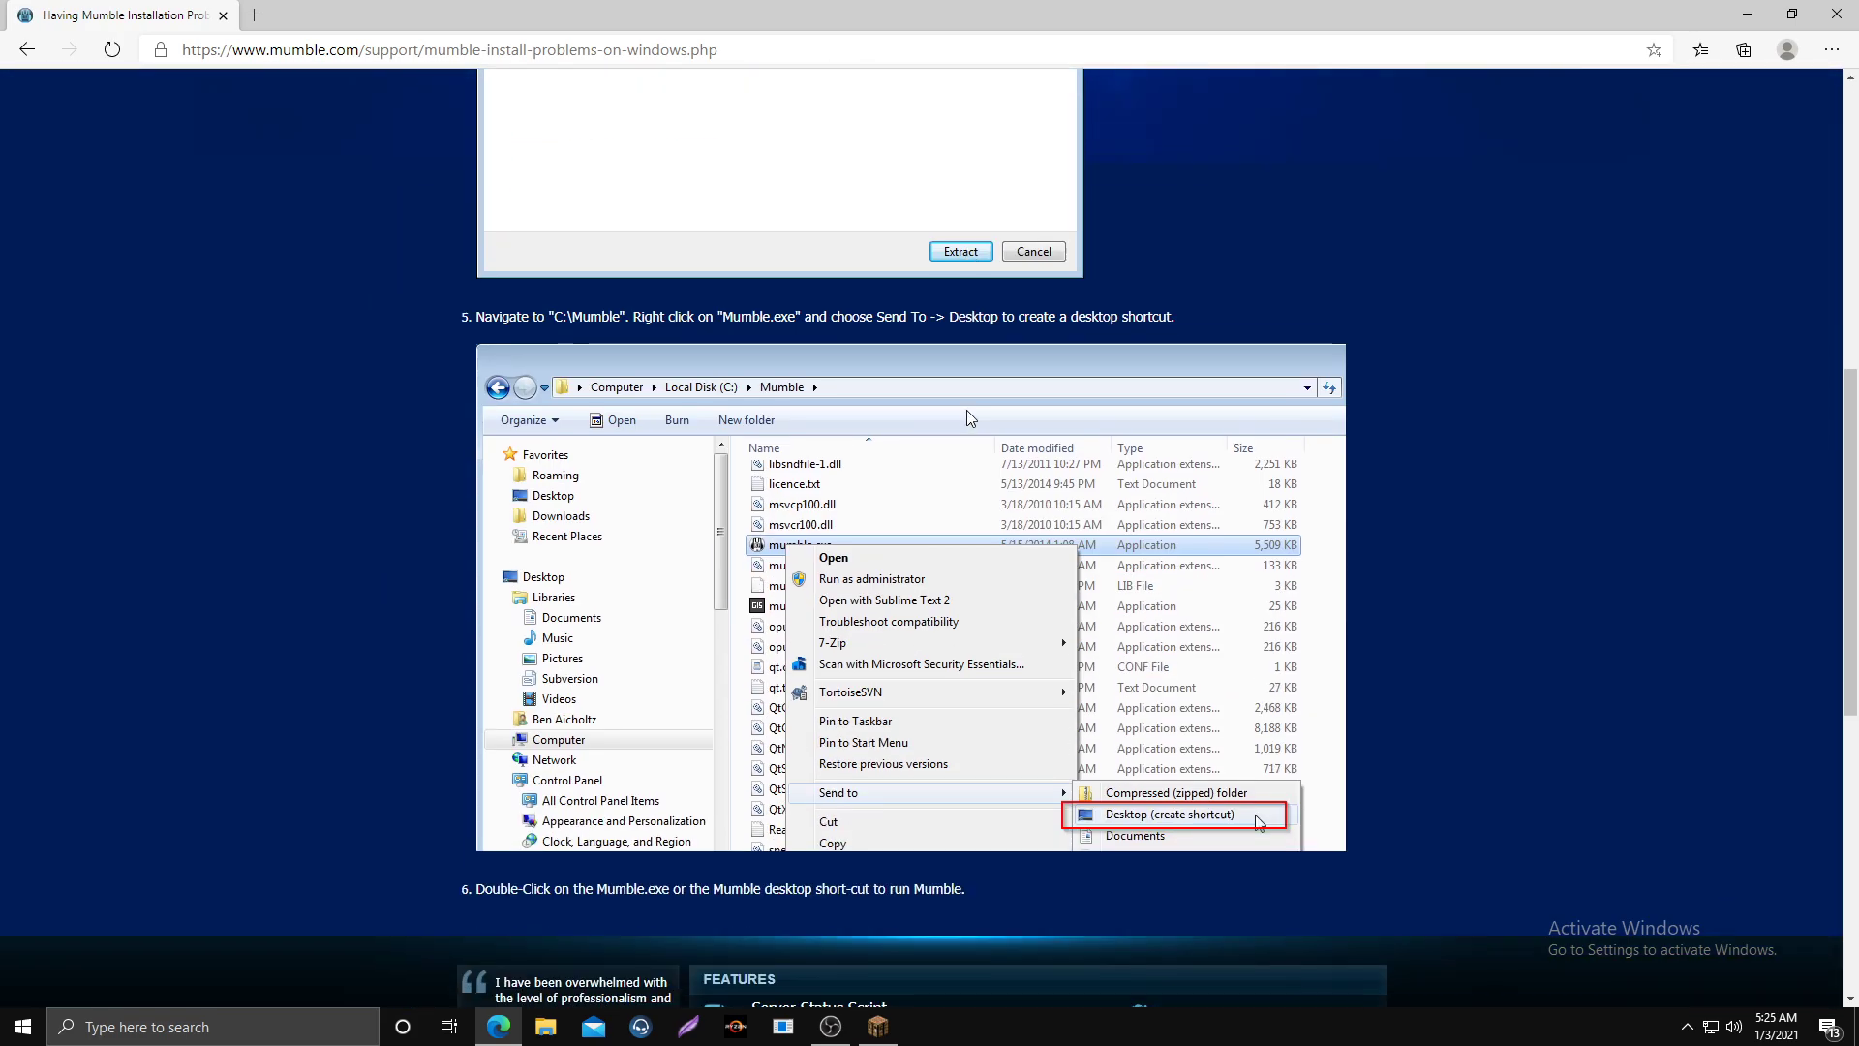
scroll(965, 422, up, 5)
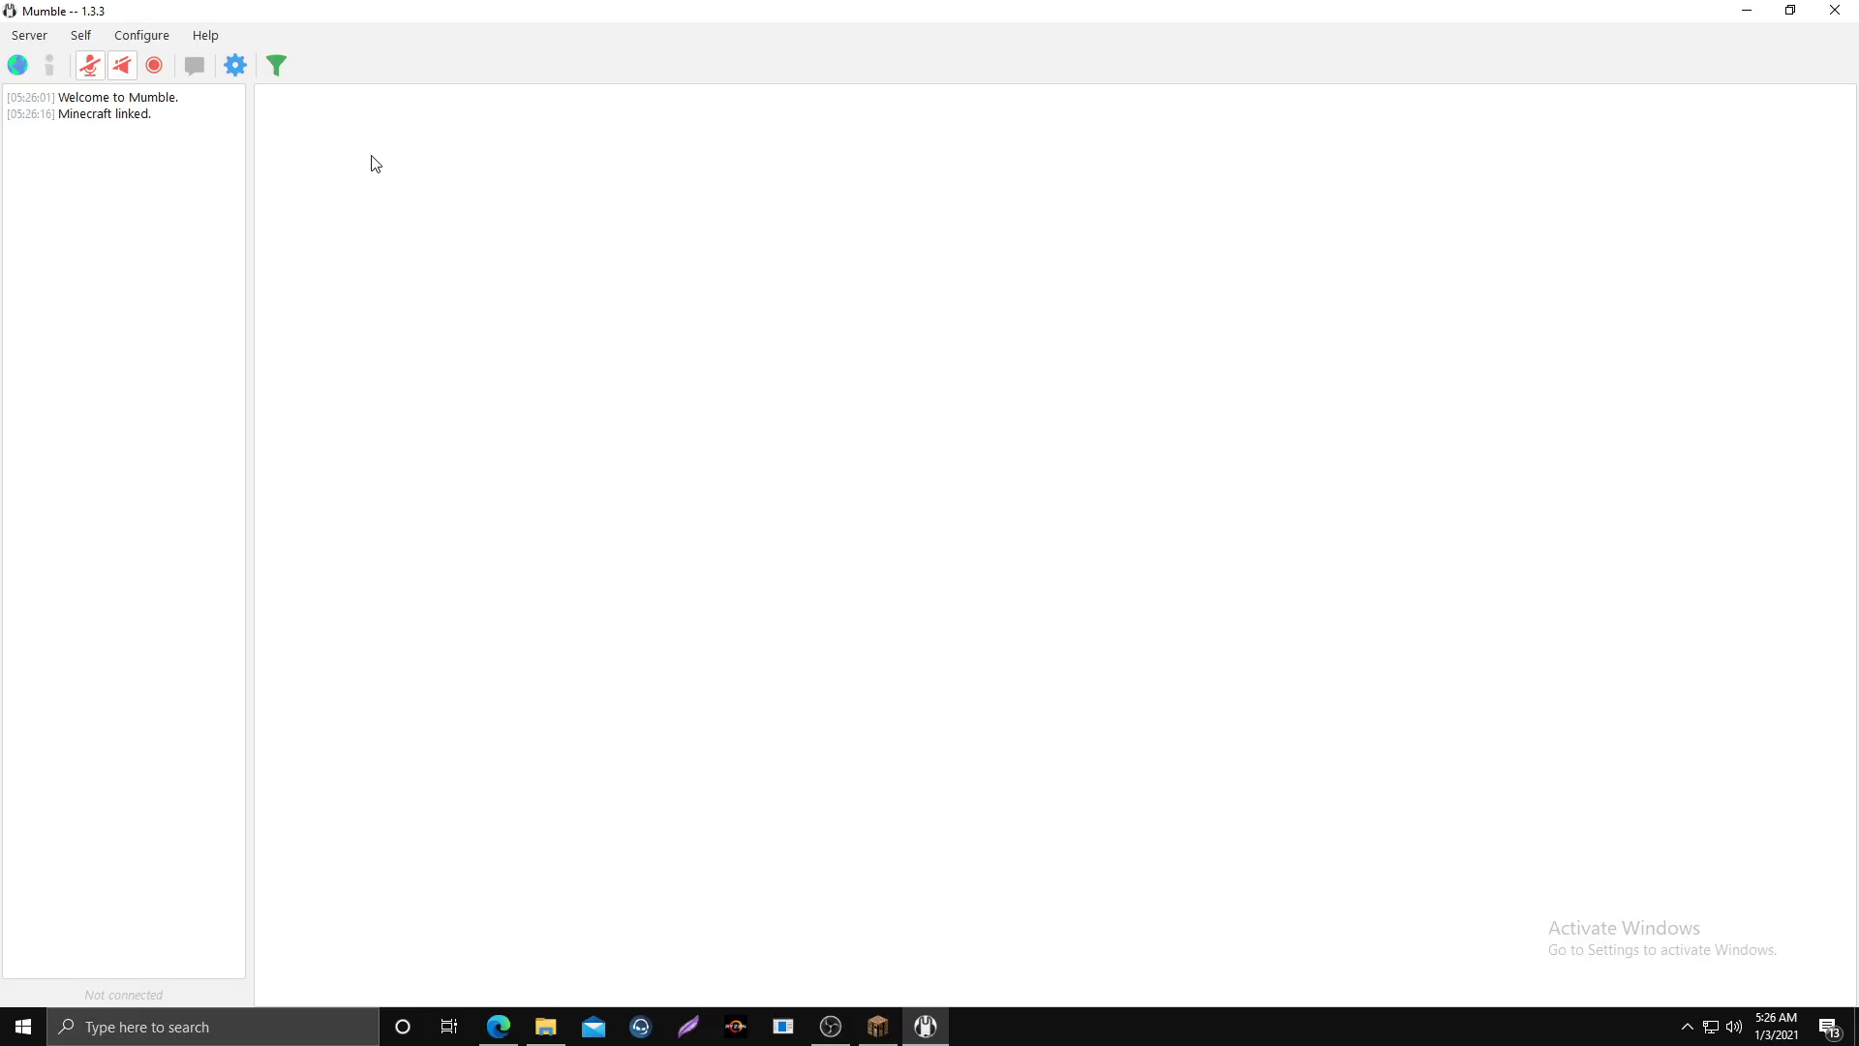
Open Mumble's Audio Input settings and keep the transmit mode on Voice Activity
click(141, 34)
click(160, 62)
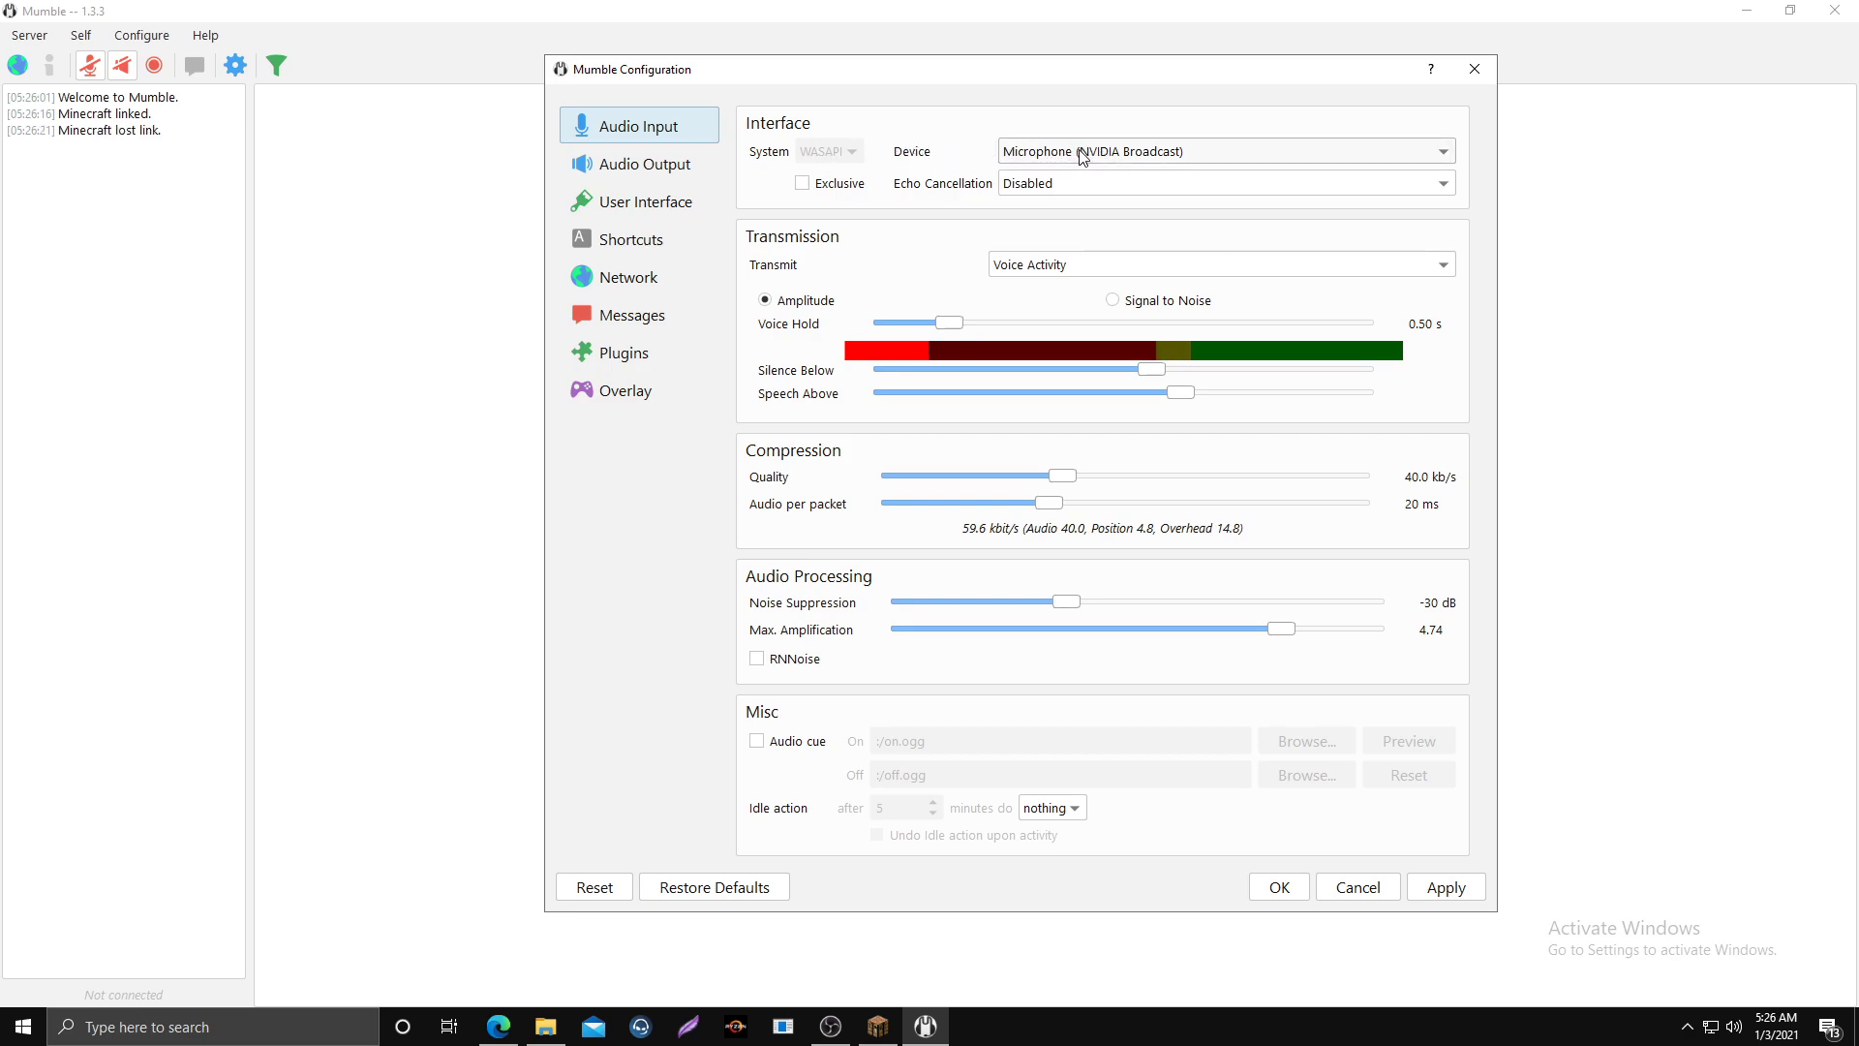
click(1063, 267)
click(1063, 271)
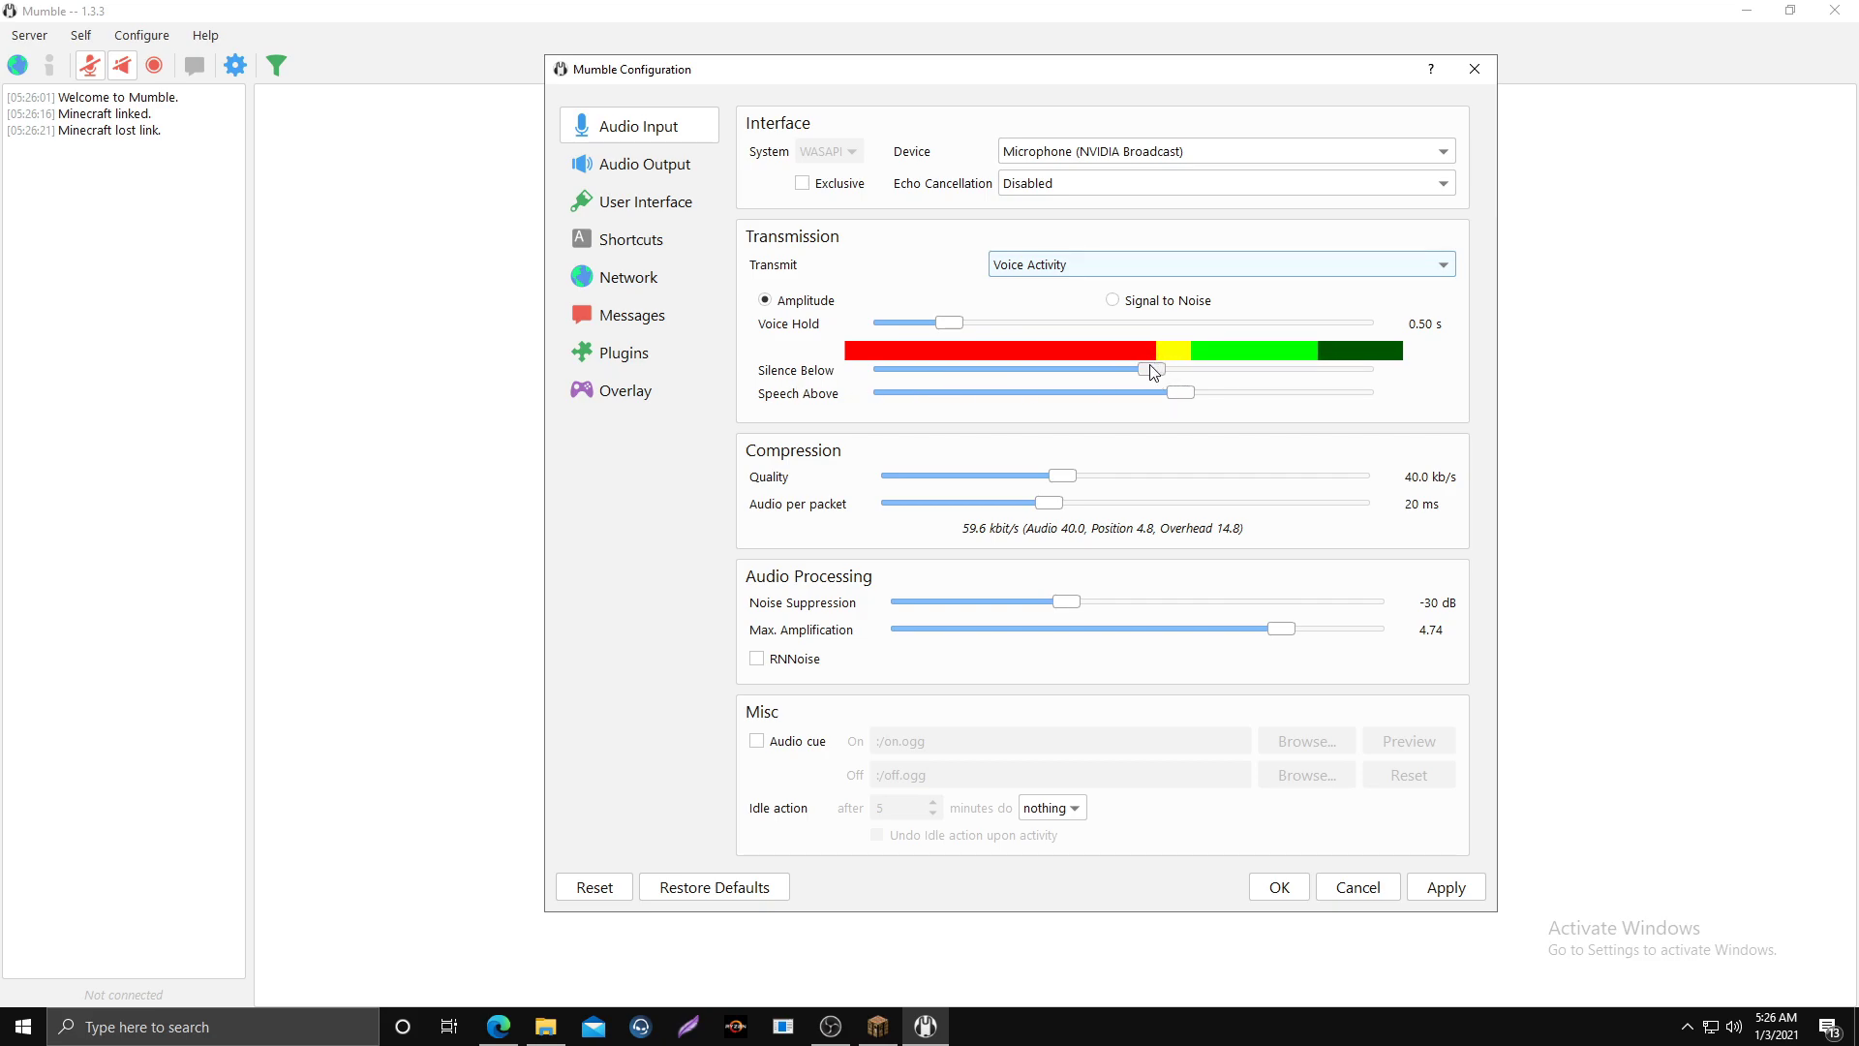
Adjust the Silence Below and Speech Above voice-activity threshold sliders
drag(1153, 370, 1144, 369)
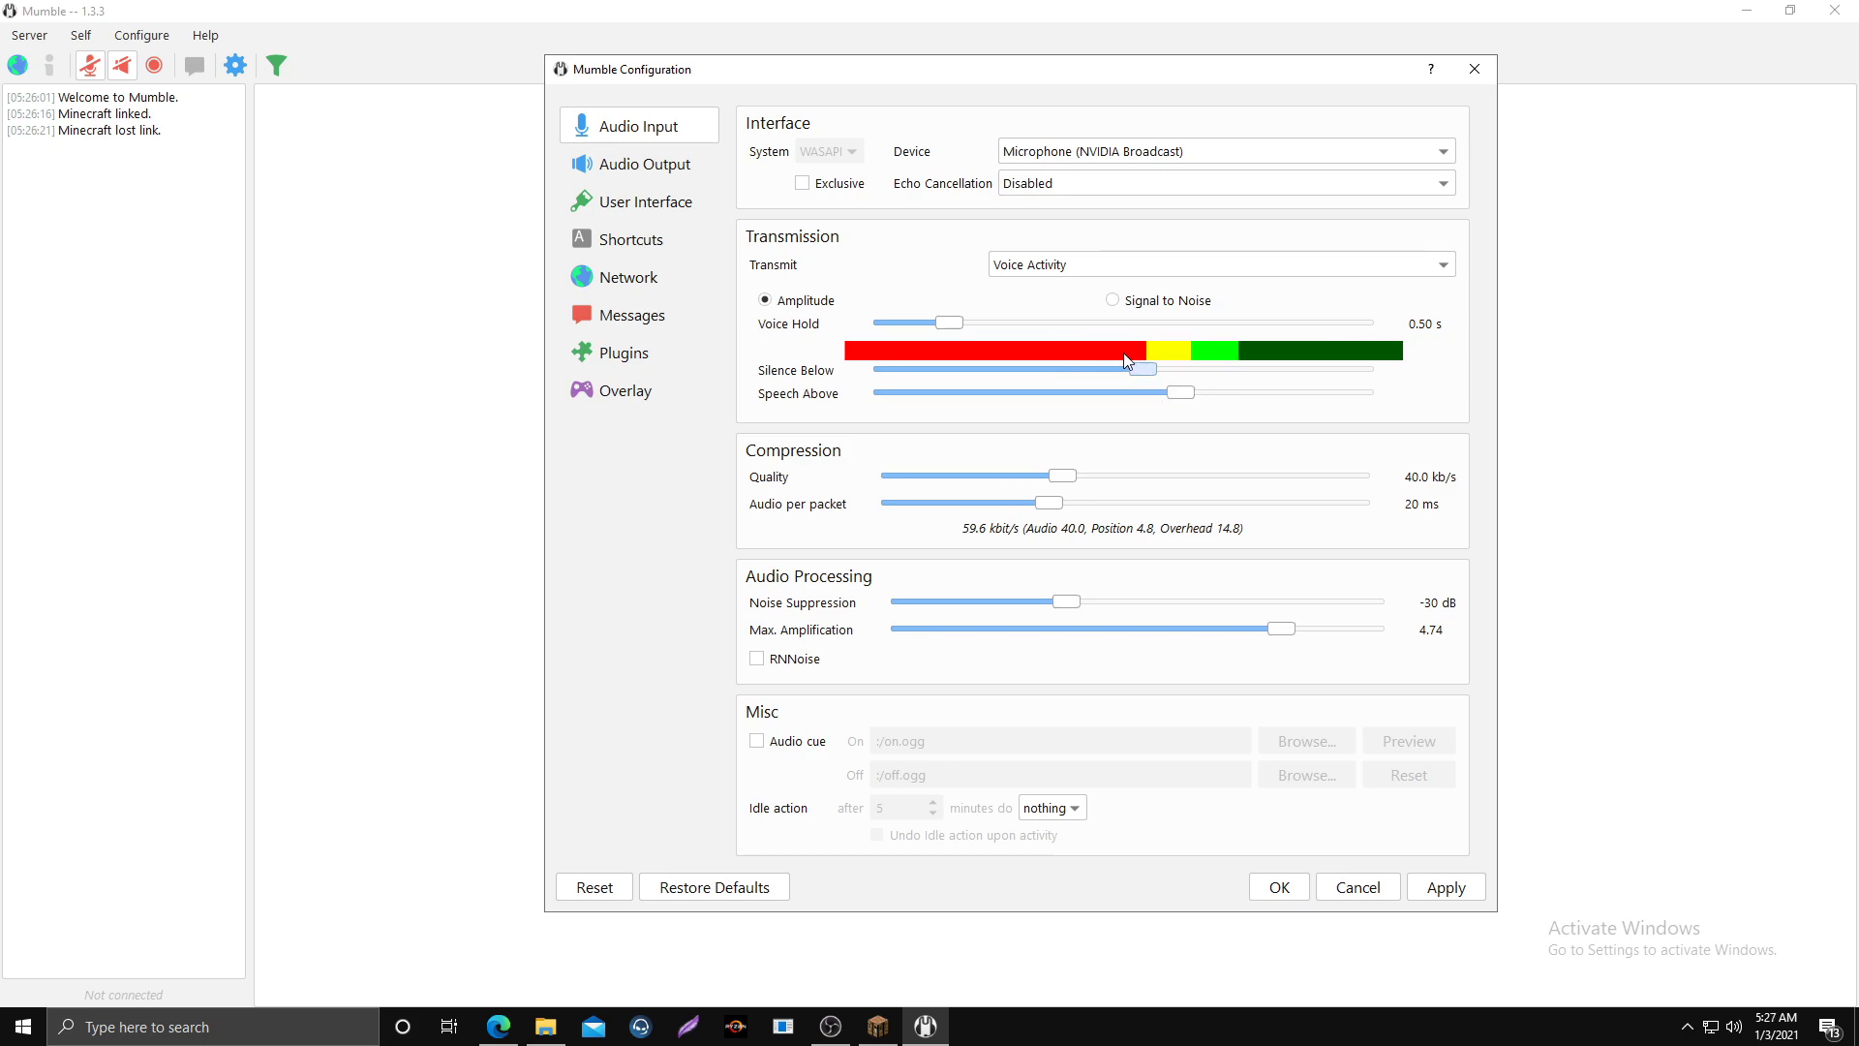
mouse_move(1144, 370)
mouse_down()
mouse_move(1071, 370)
mouse_move(1133, 393)
mouse_move(1117, 393)
mouse_up()
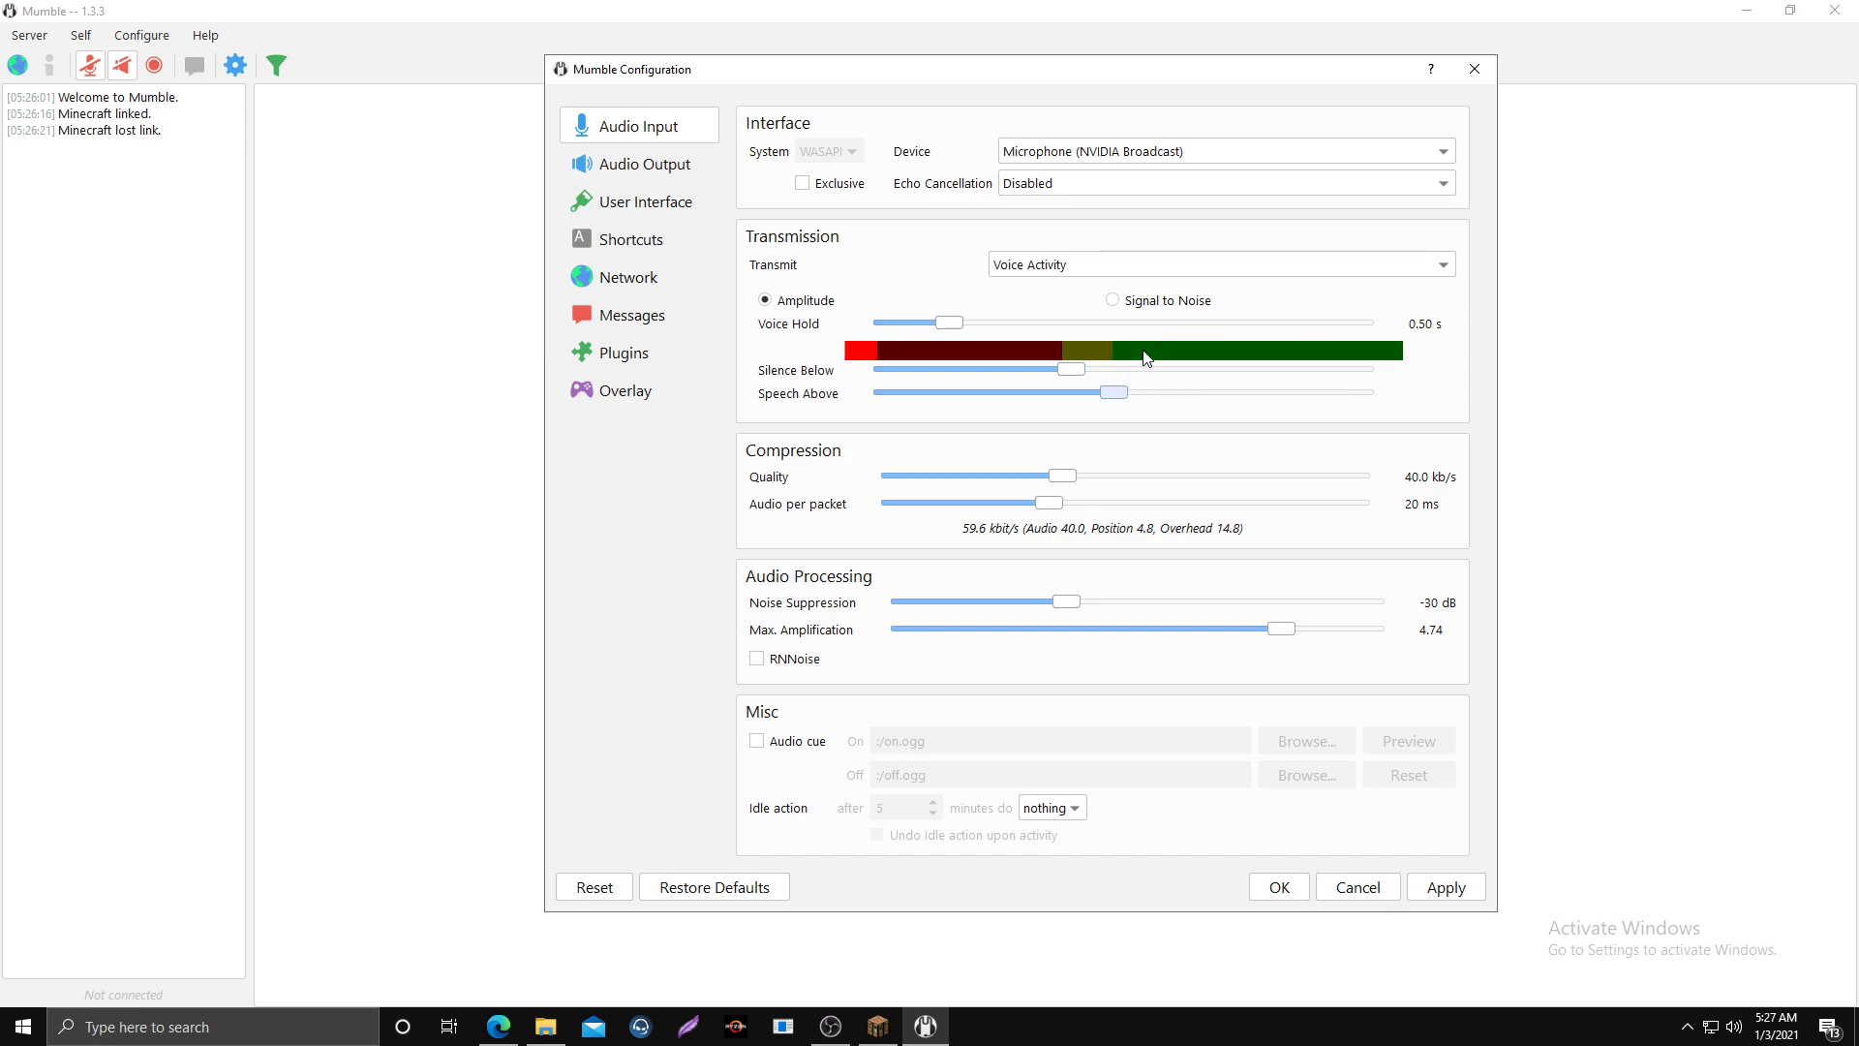
mouse_move(1116, 393)
mouse_down()
mouse_move(1162, 397)
mouse_move(1141, 385)
mouse_up()
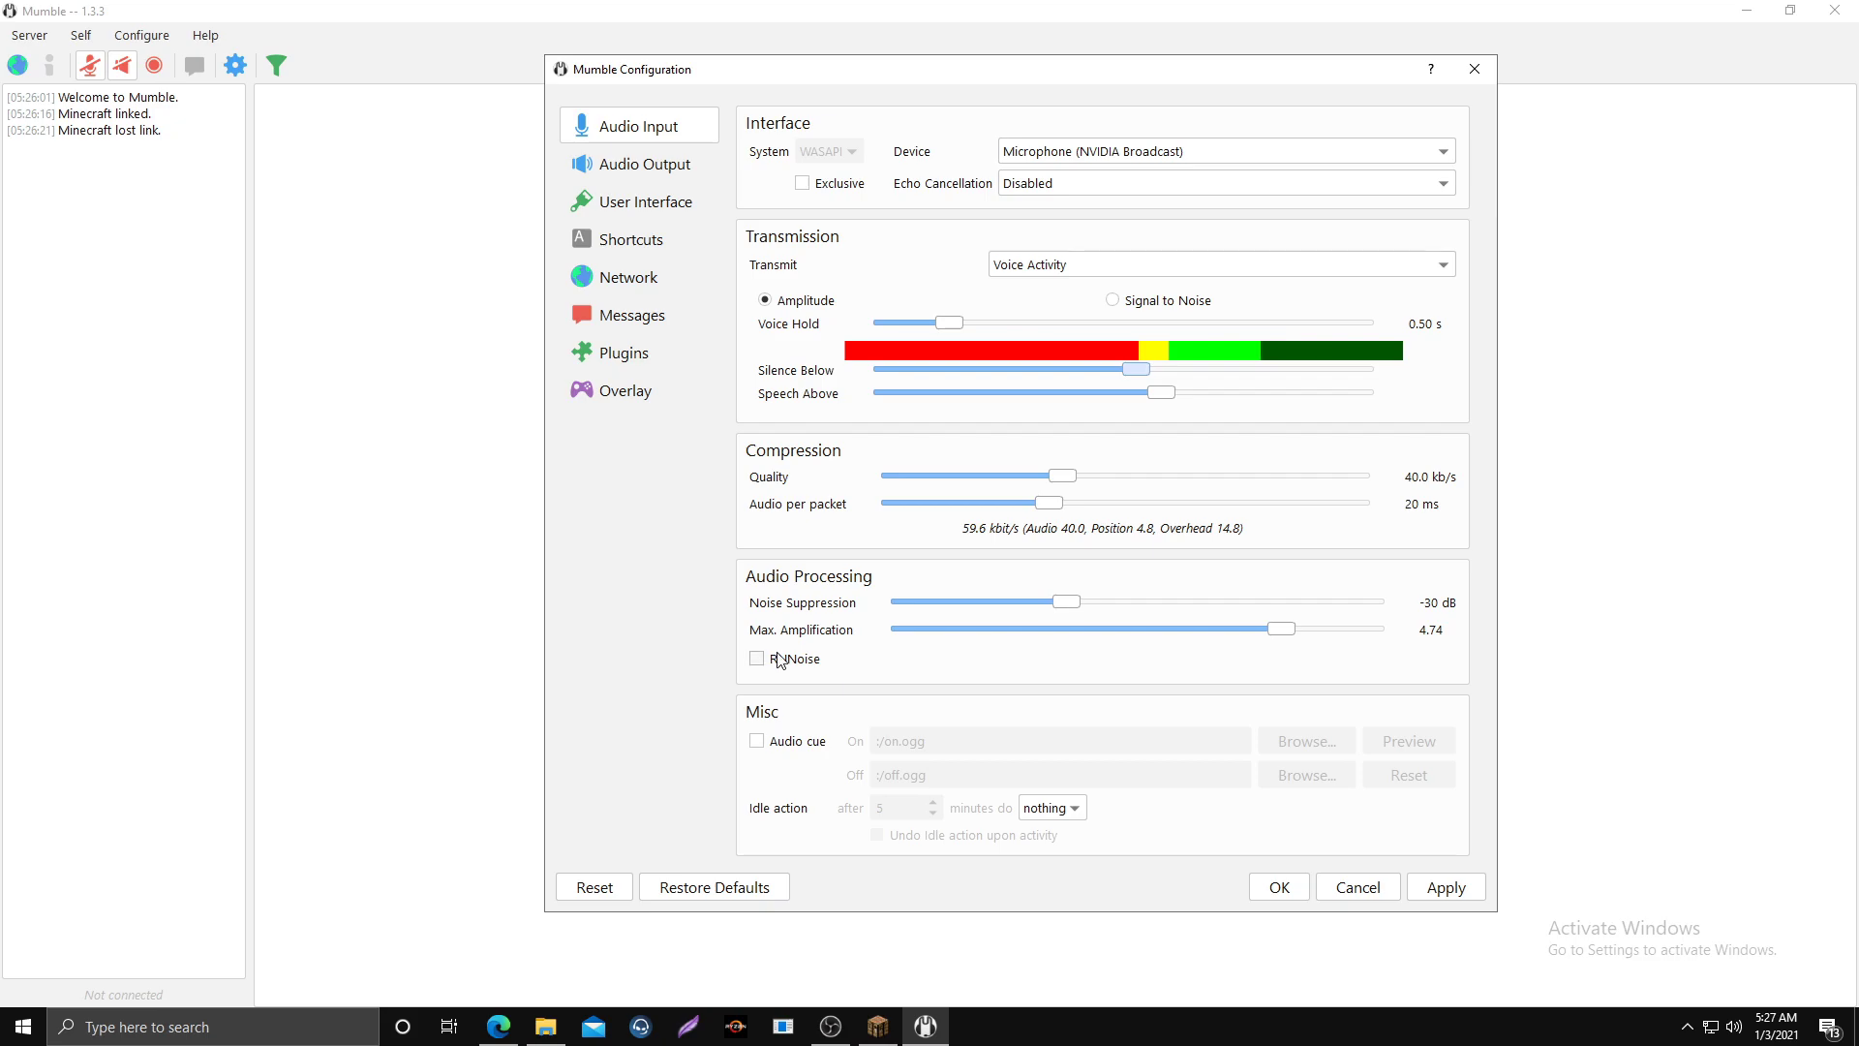
Review the Audio Output and Positional Audio settings, then go to the Messages page
click(653, 165)
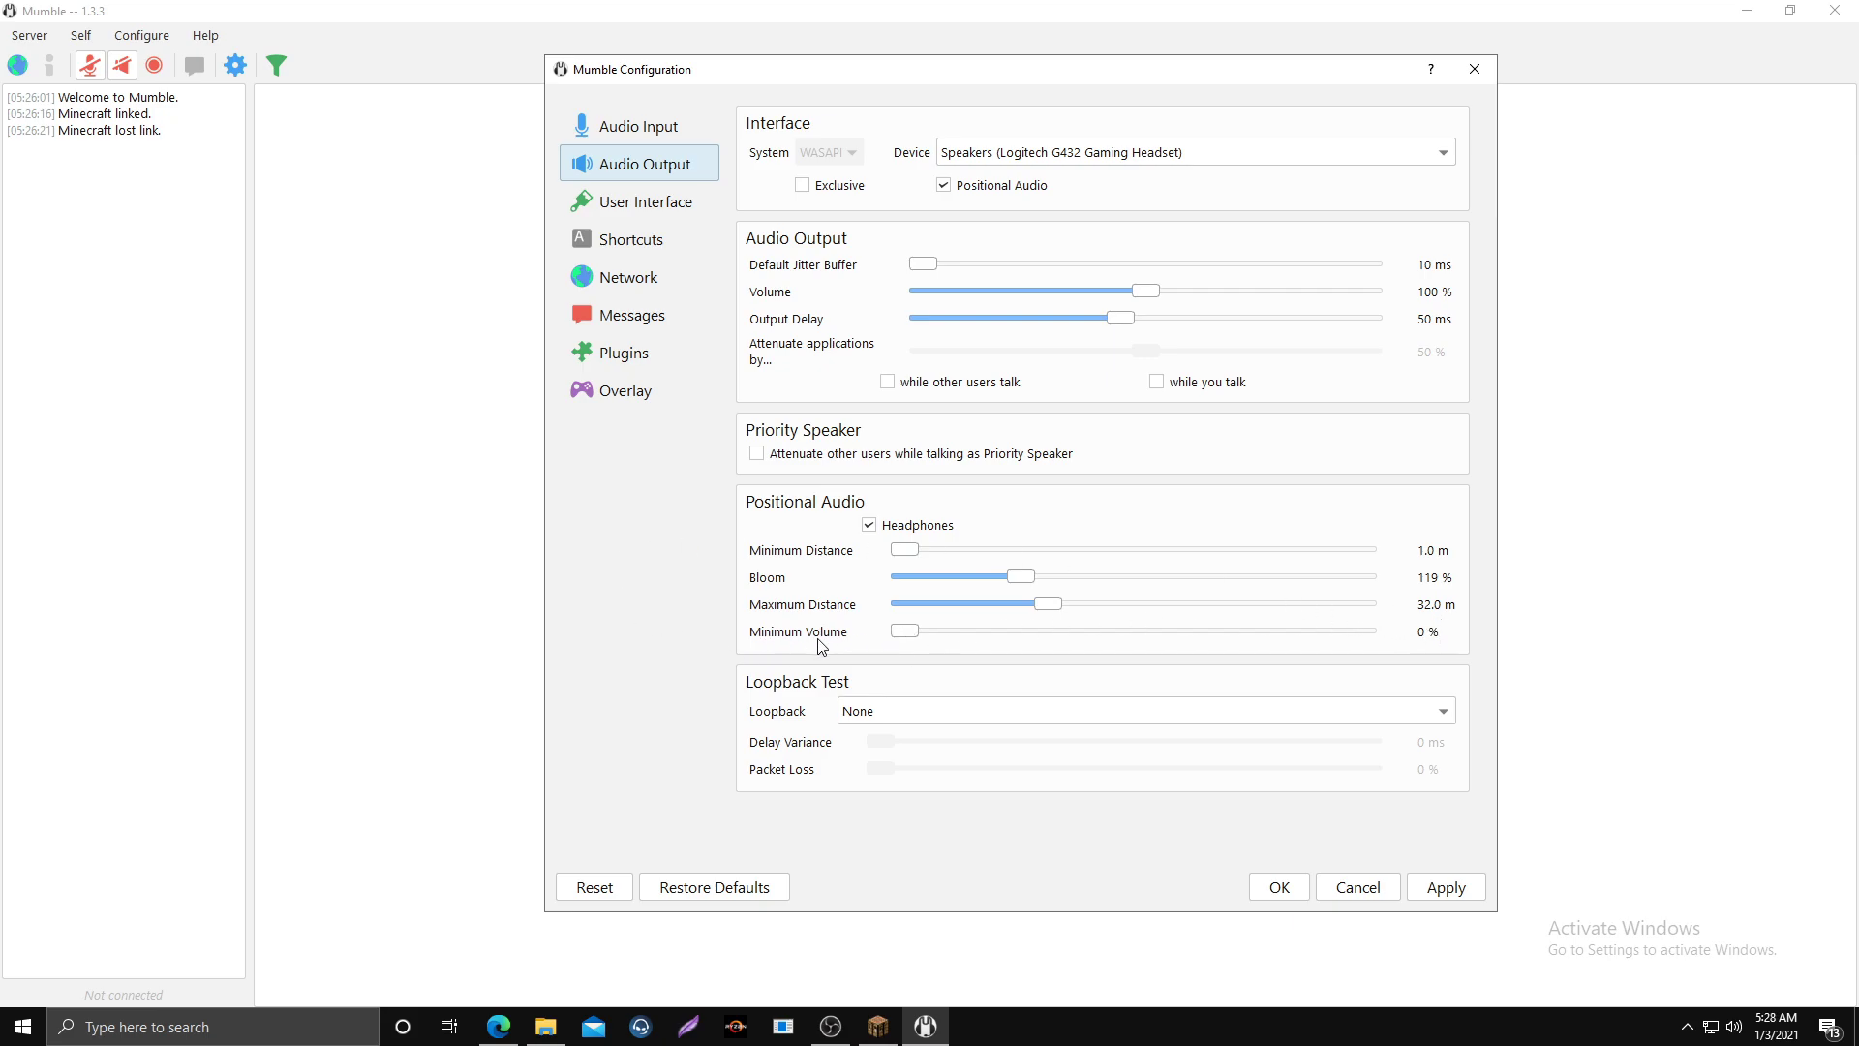
click(666, 320)
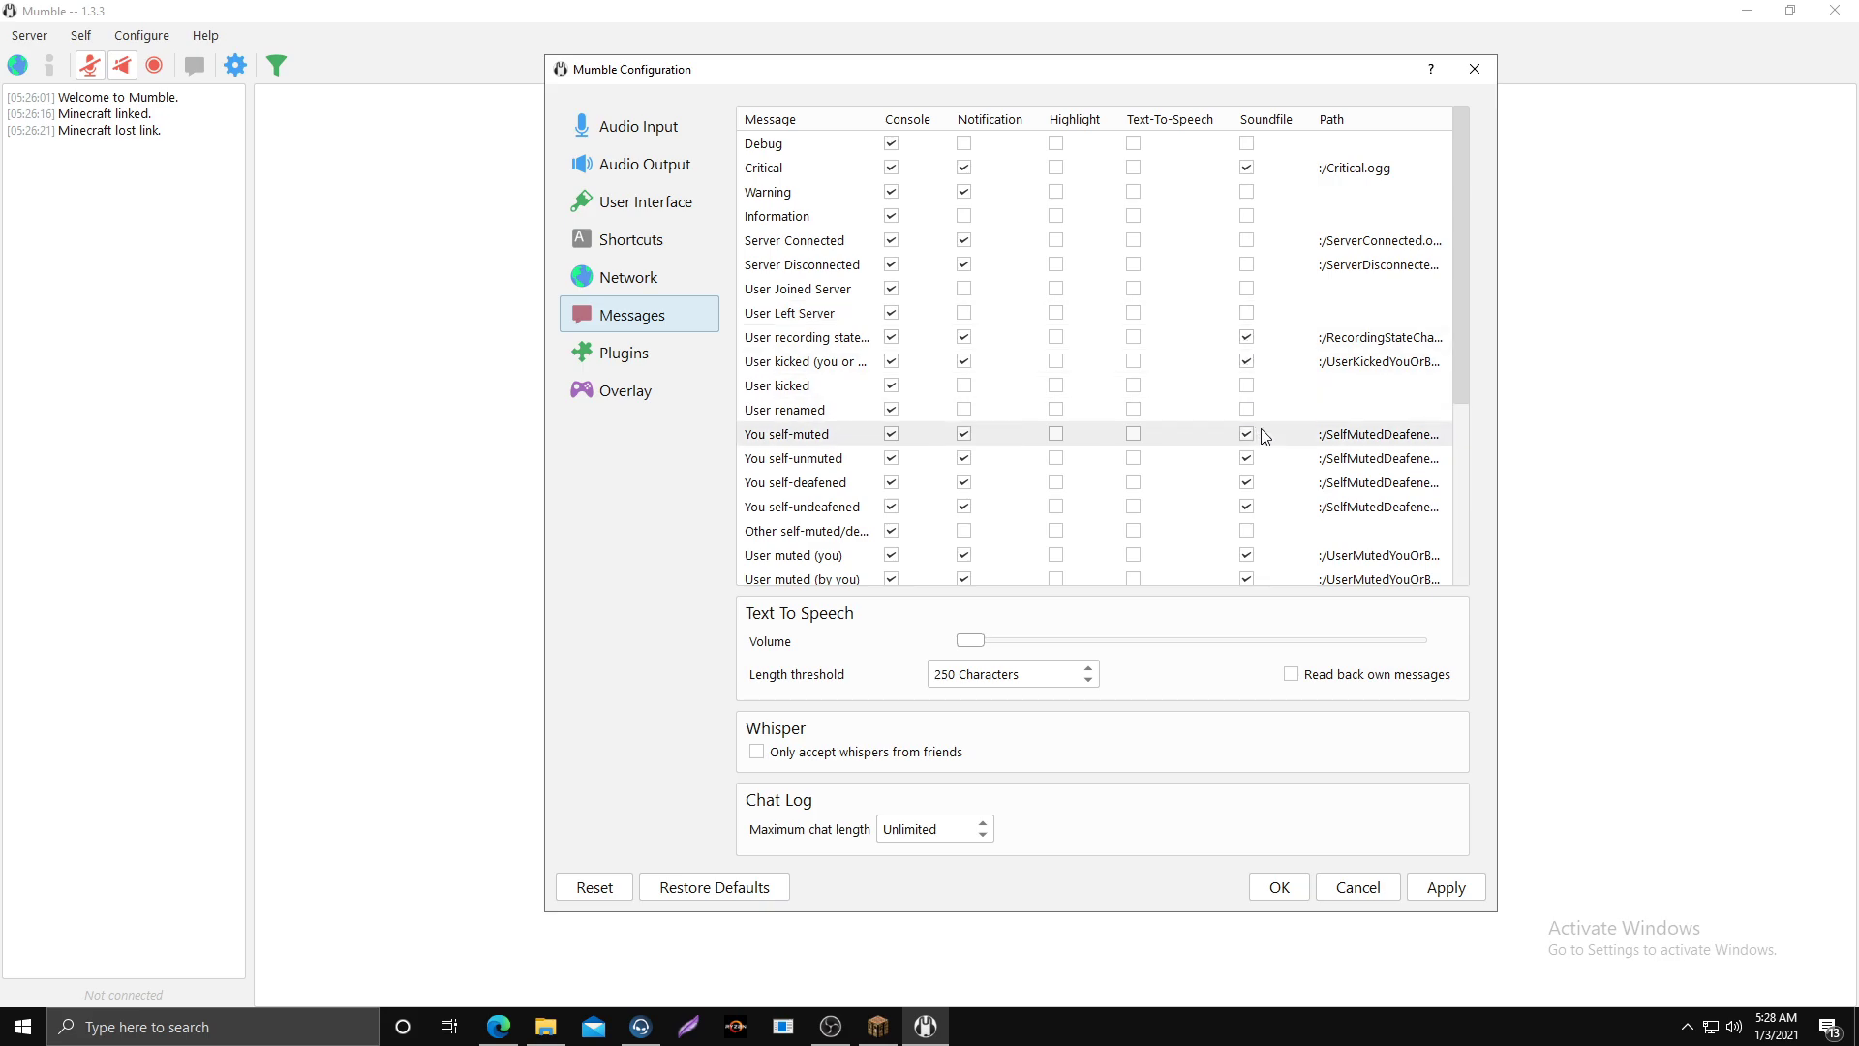
Look through the Messages table, then show the Plugins page with Link to Game enabled
scroll(1258, 436, down, 4)
scroll(1250, 538, up, 4)
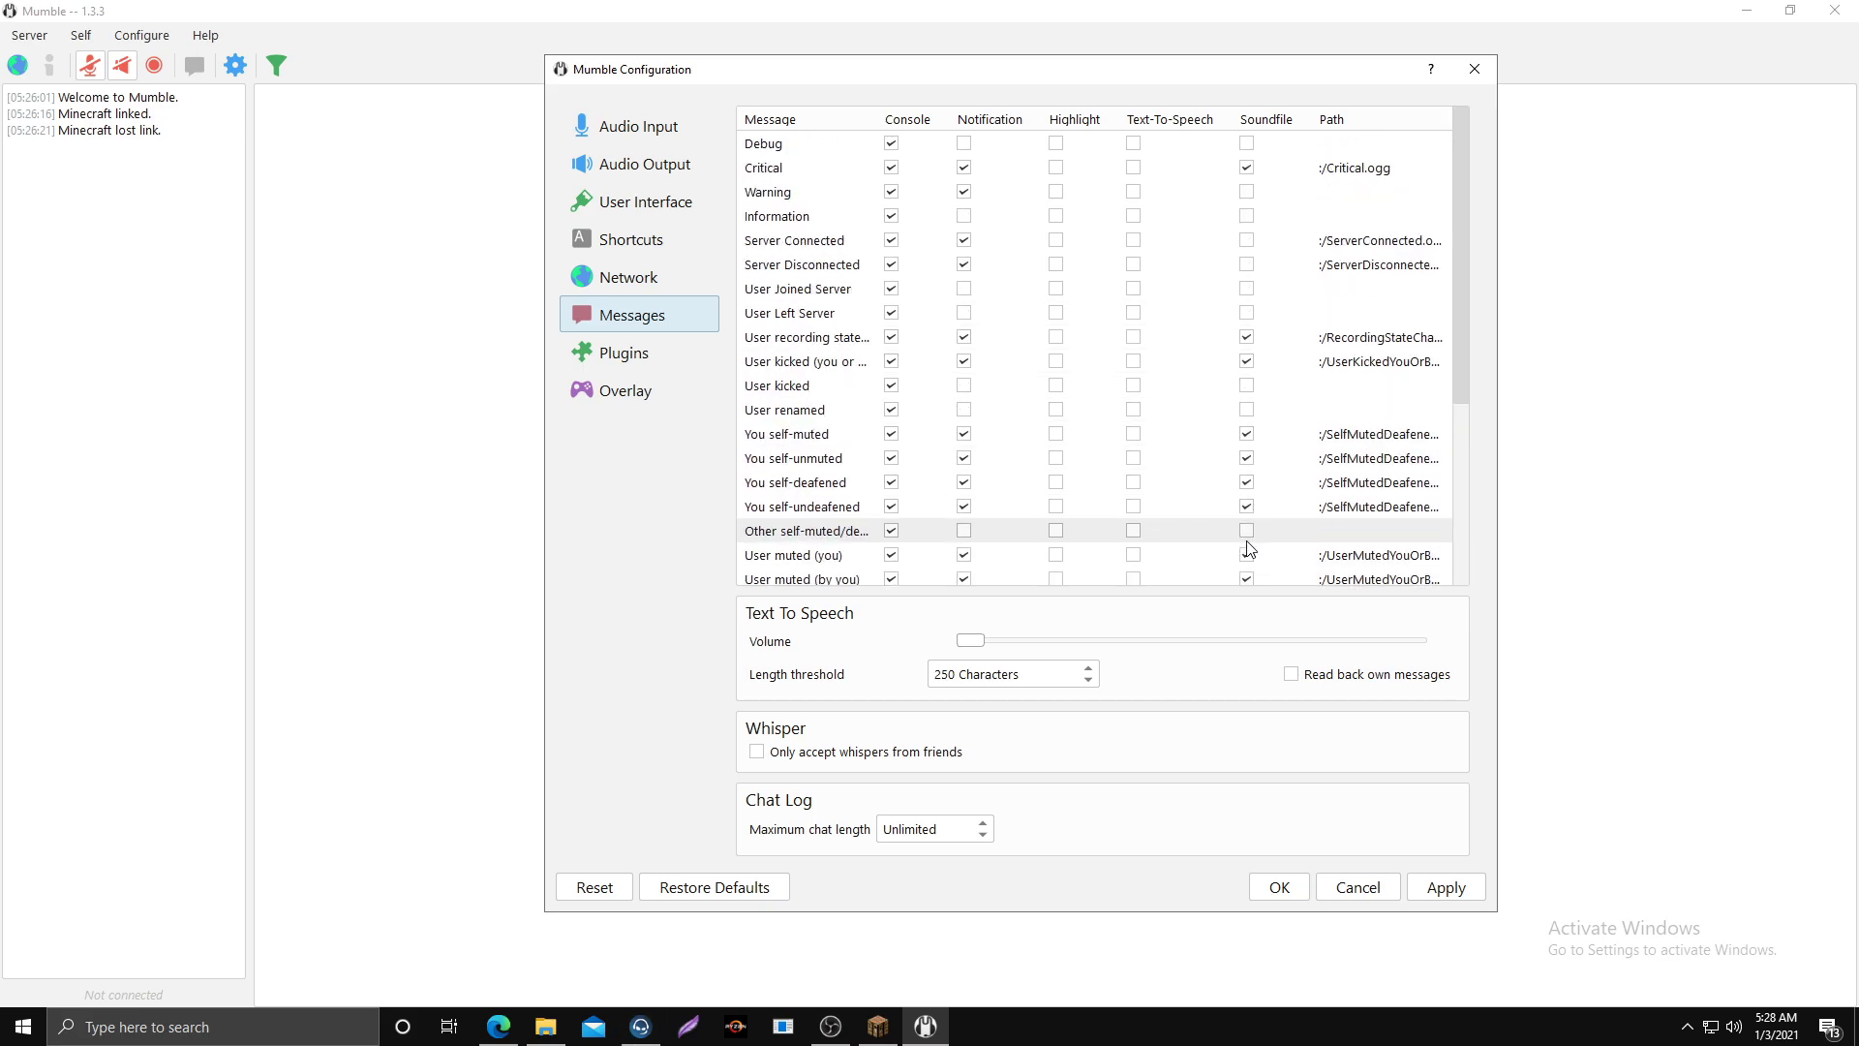
scroll(967, 145, down, 4)
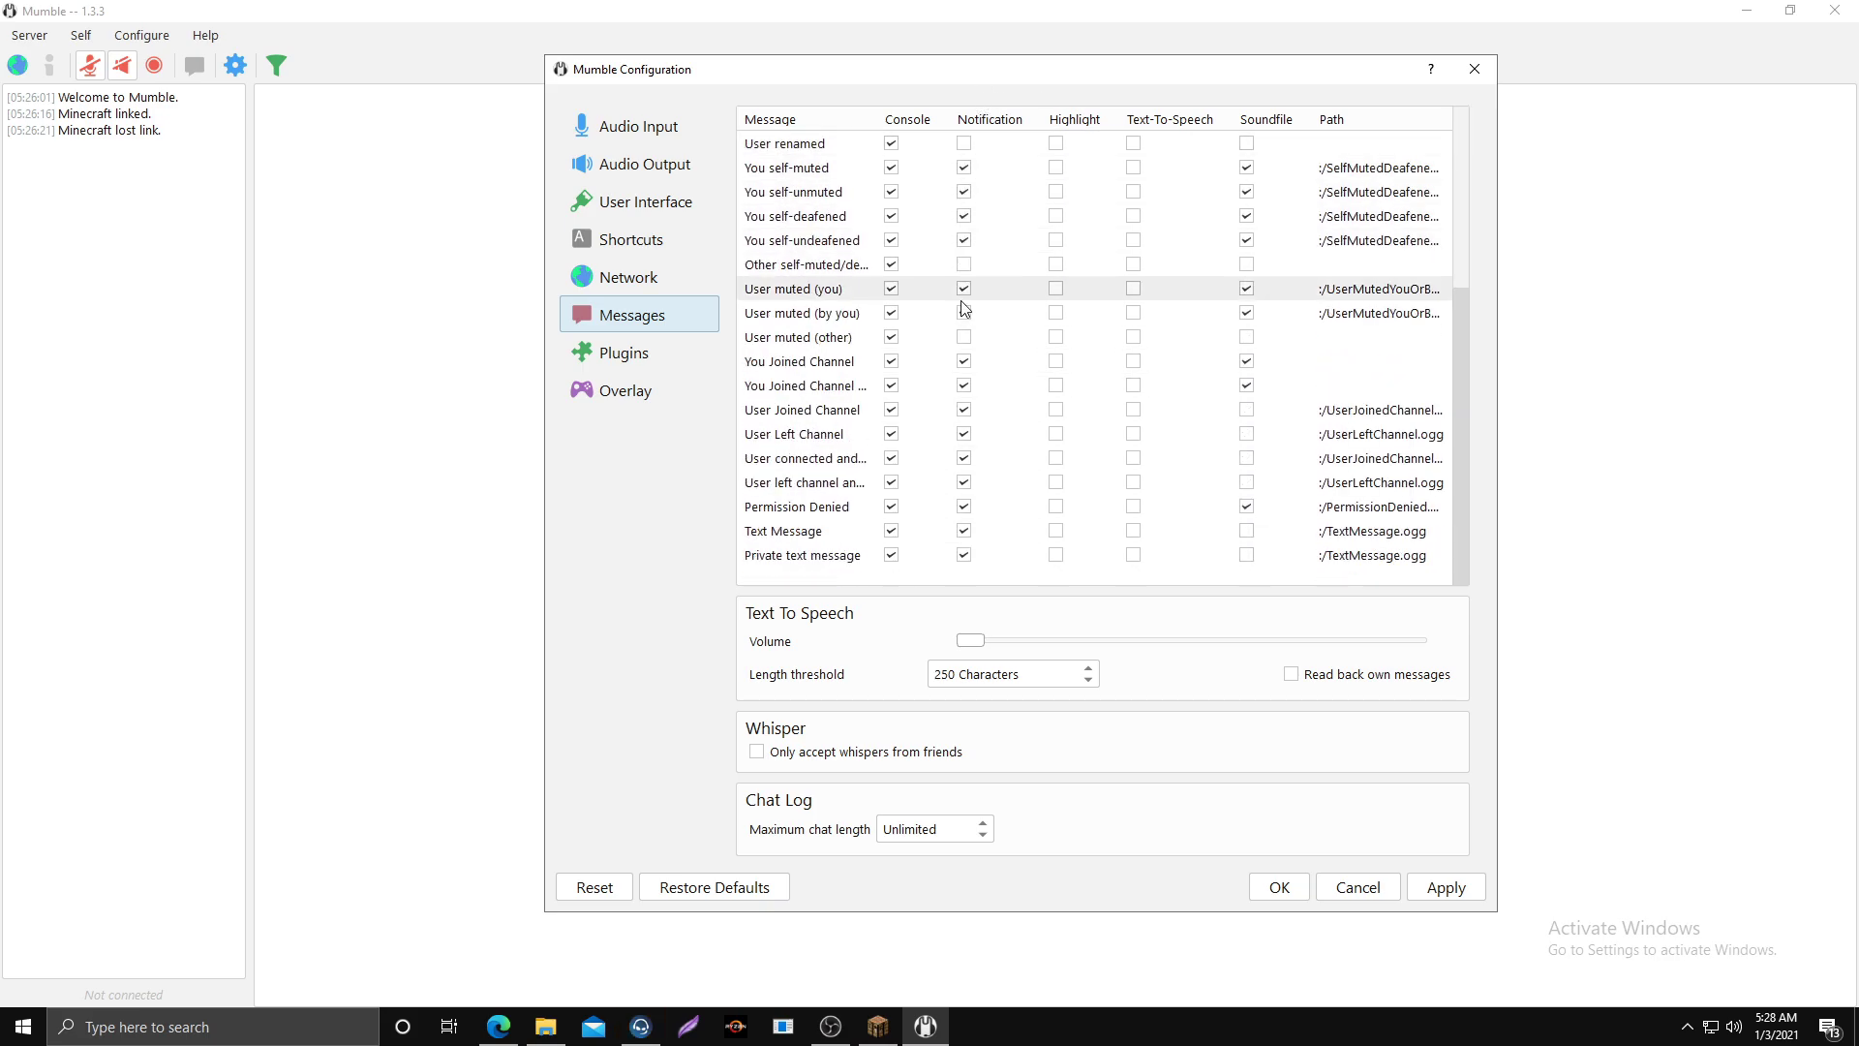
scroll(978, 574, up, 4)
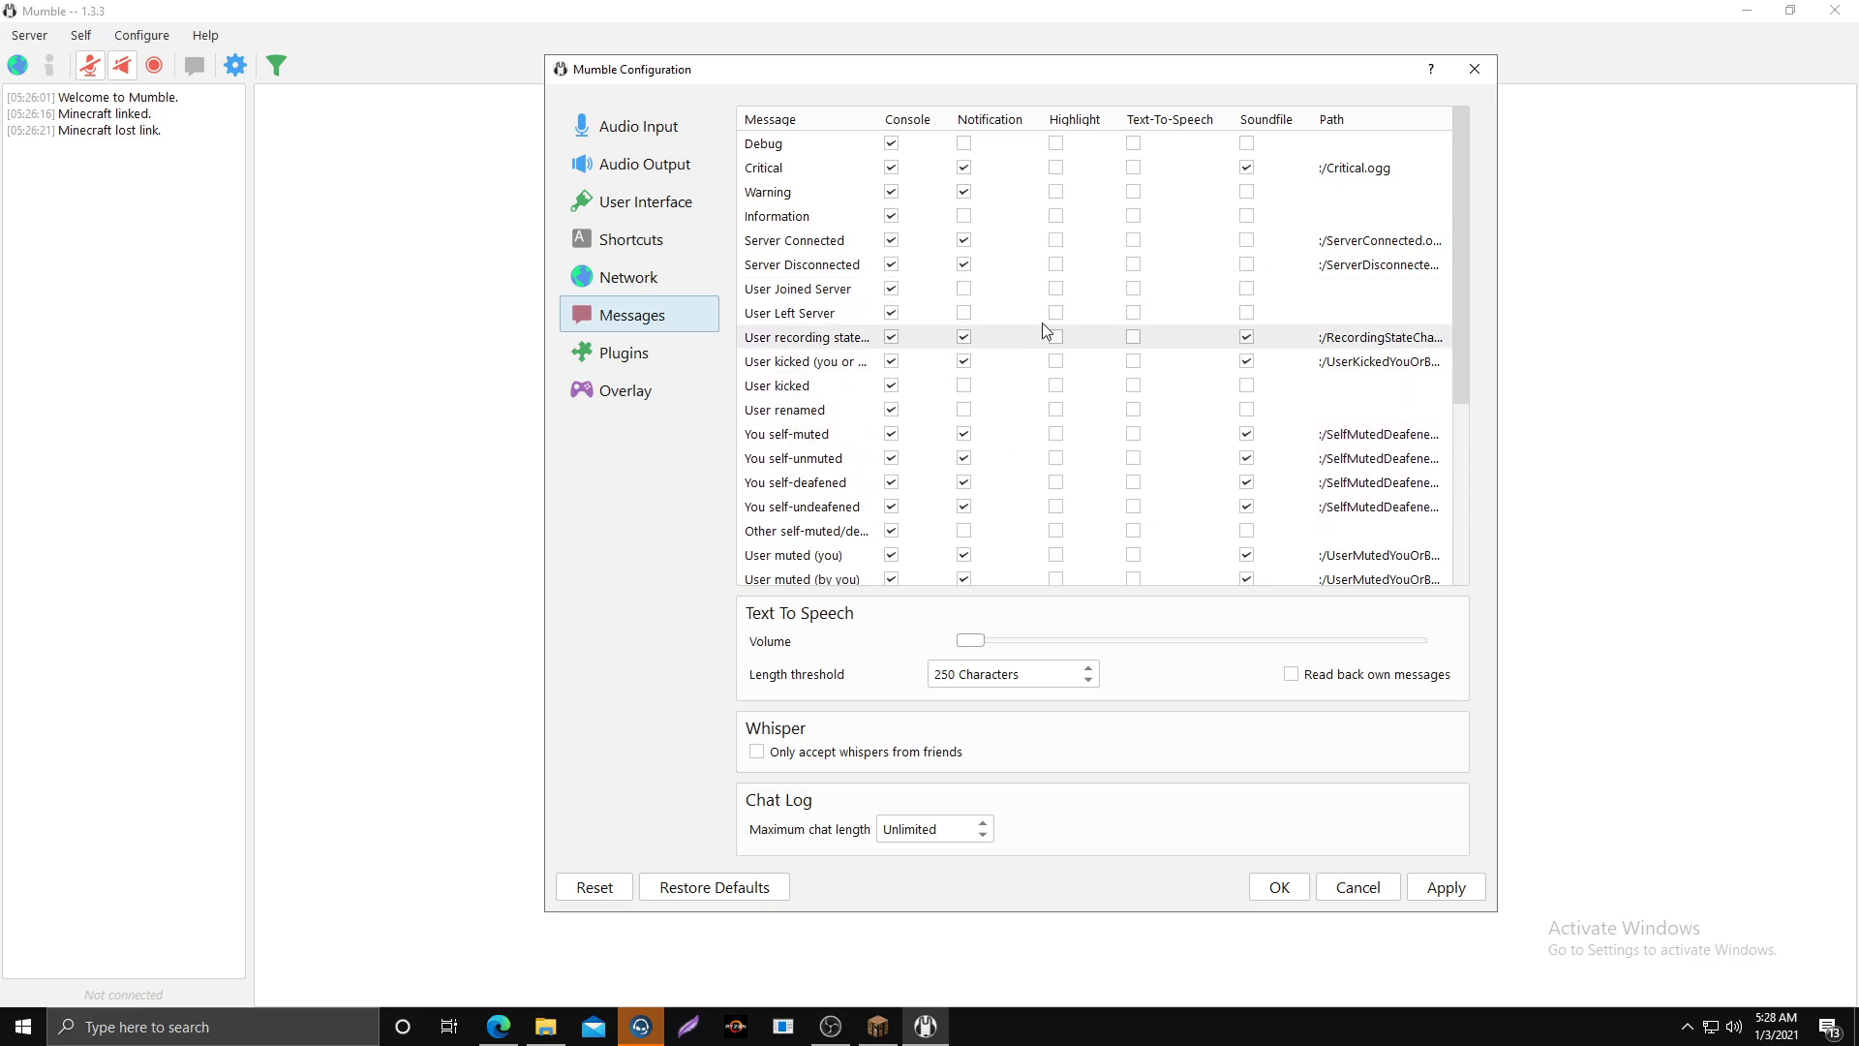
click(668, 353)
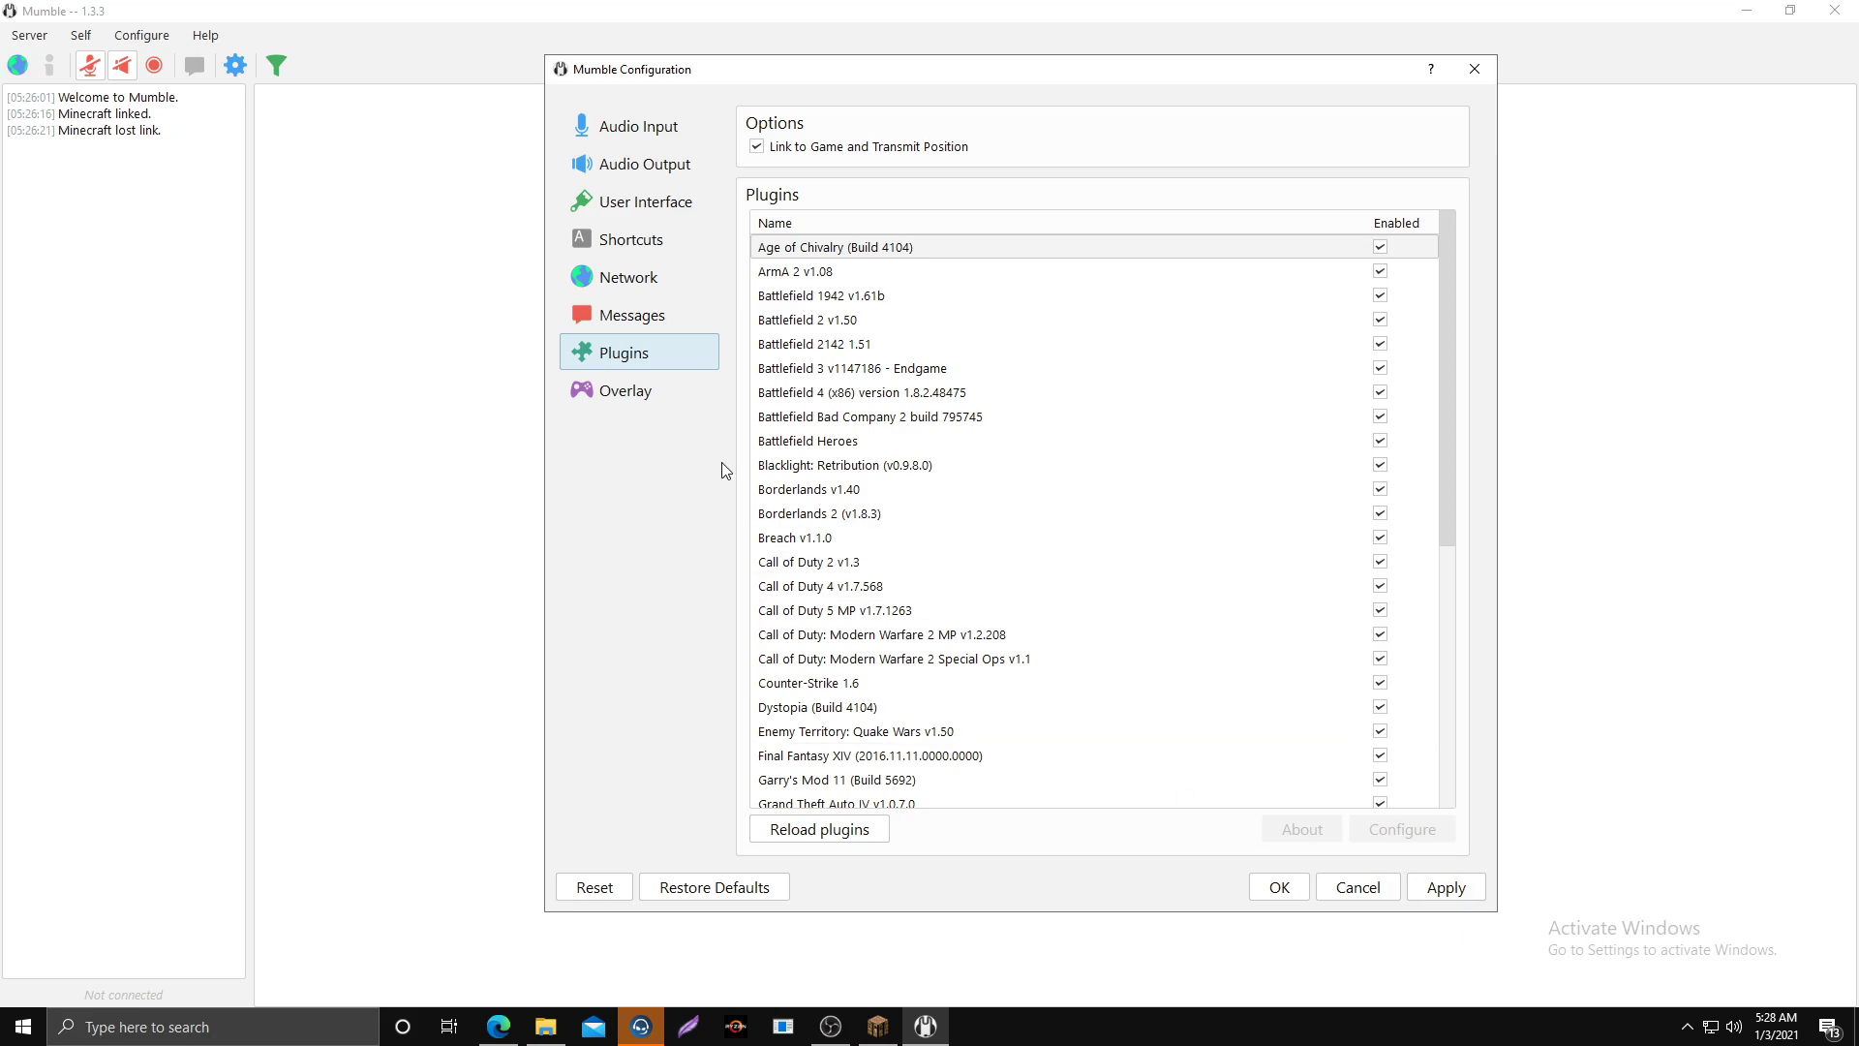
Look over the Overlay page of Mumble's configuration before closing it
click(626, 390)
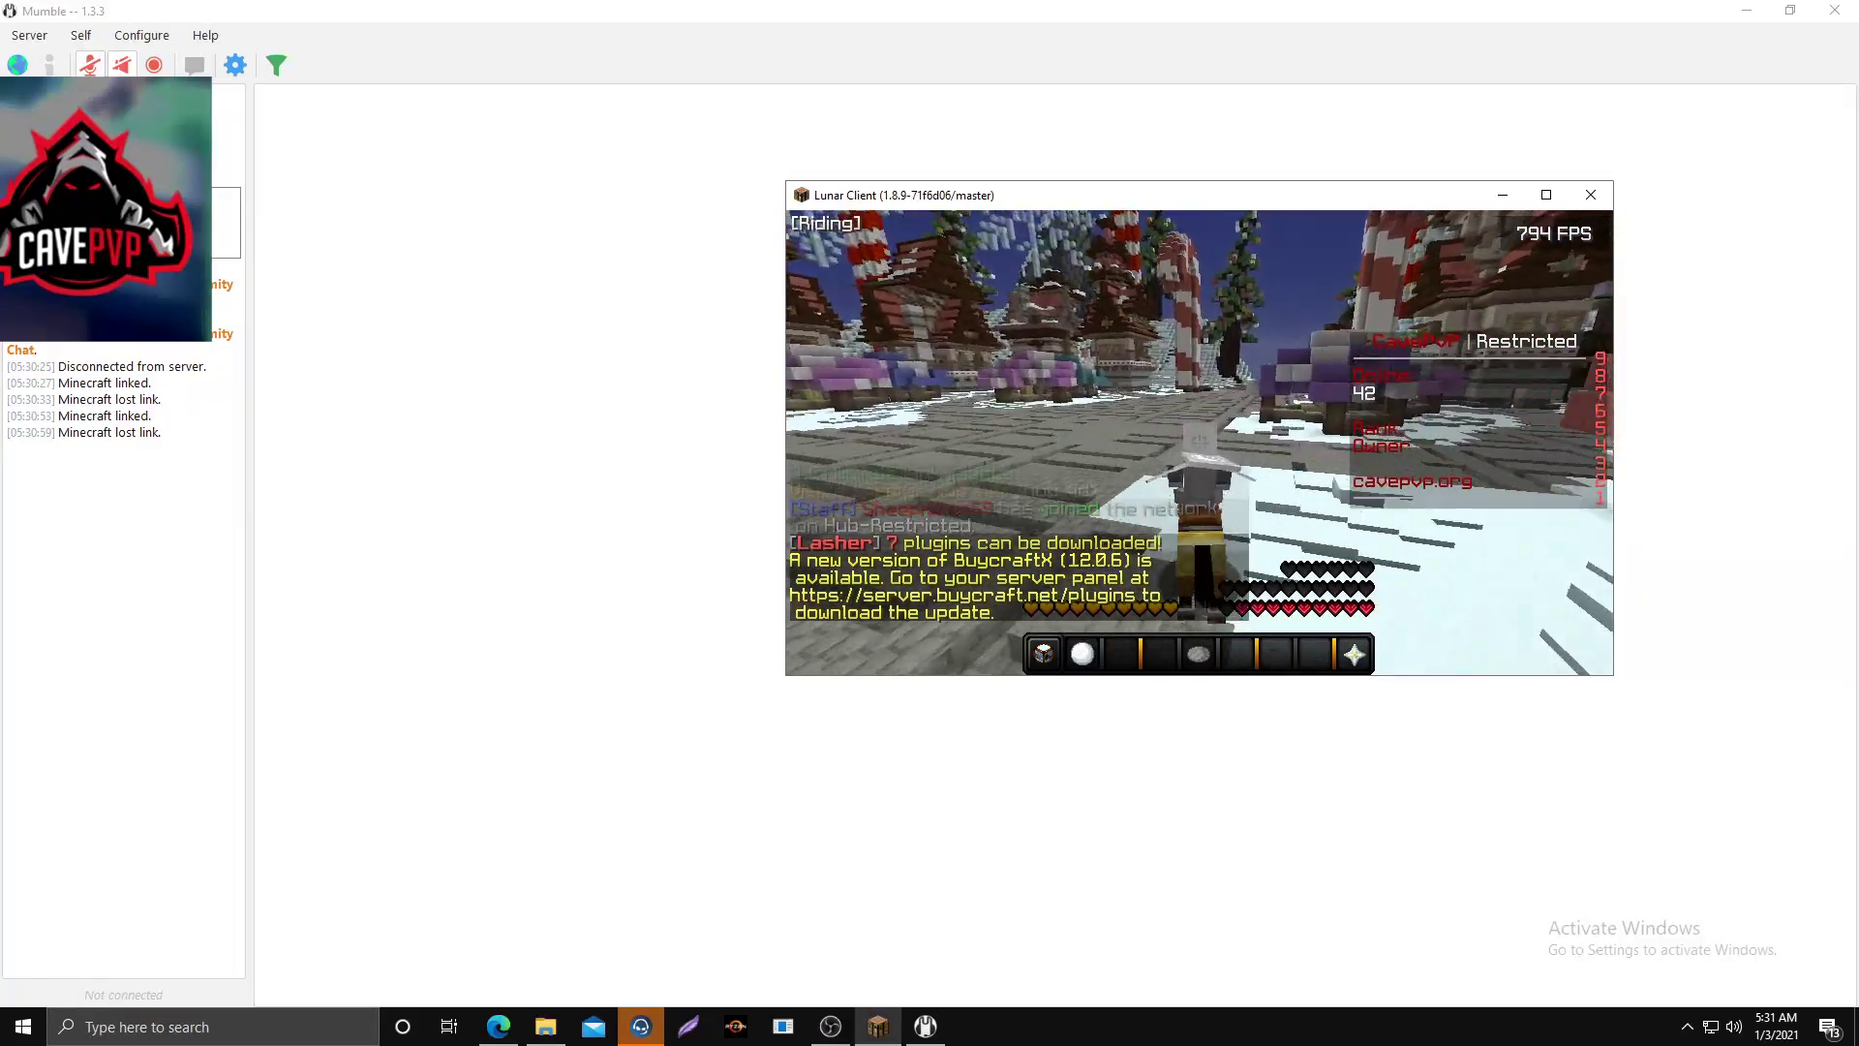
Open the Minecraft chat to read the 'Mumble Link initiated' message
key(t)
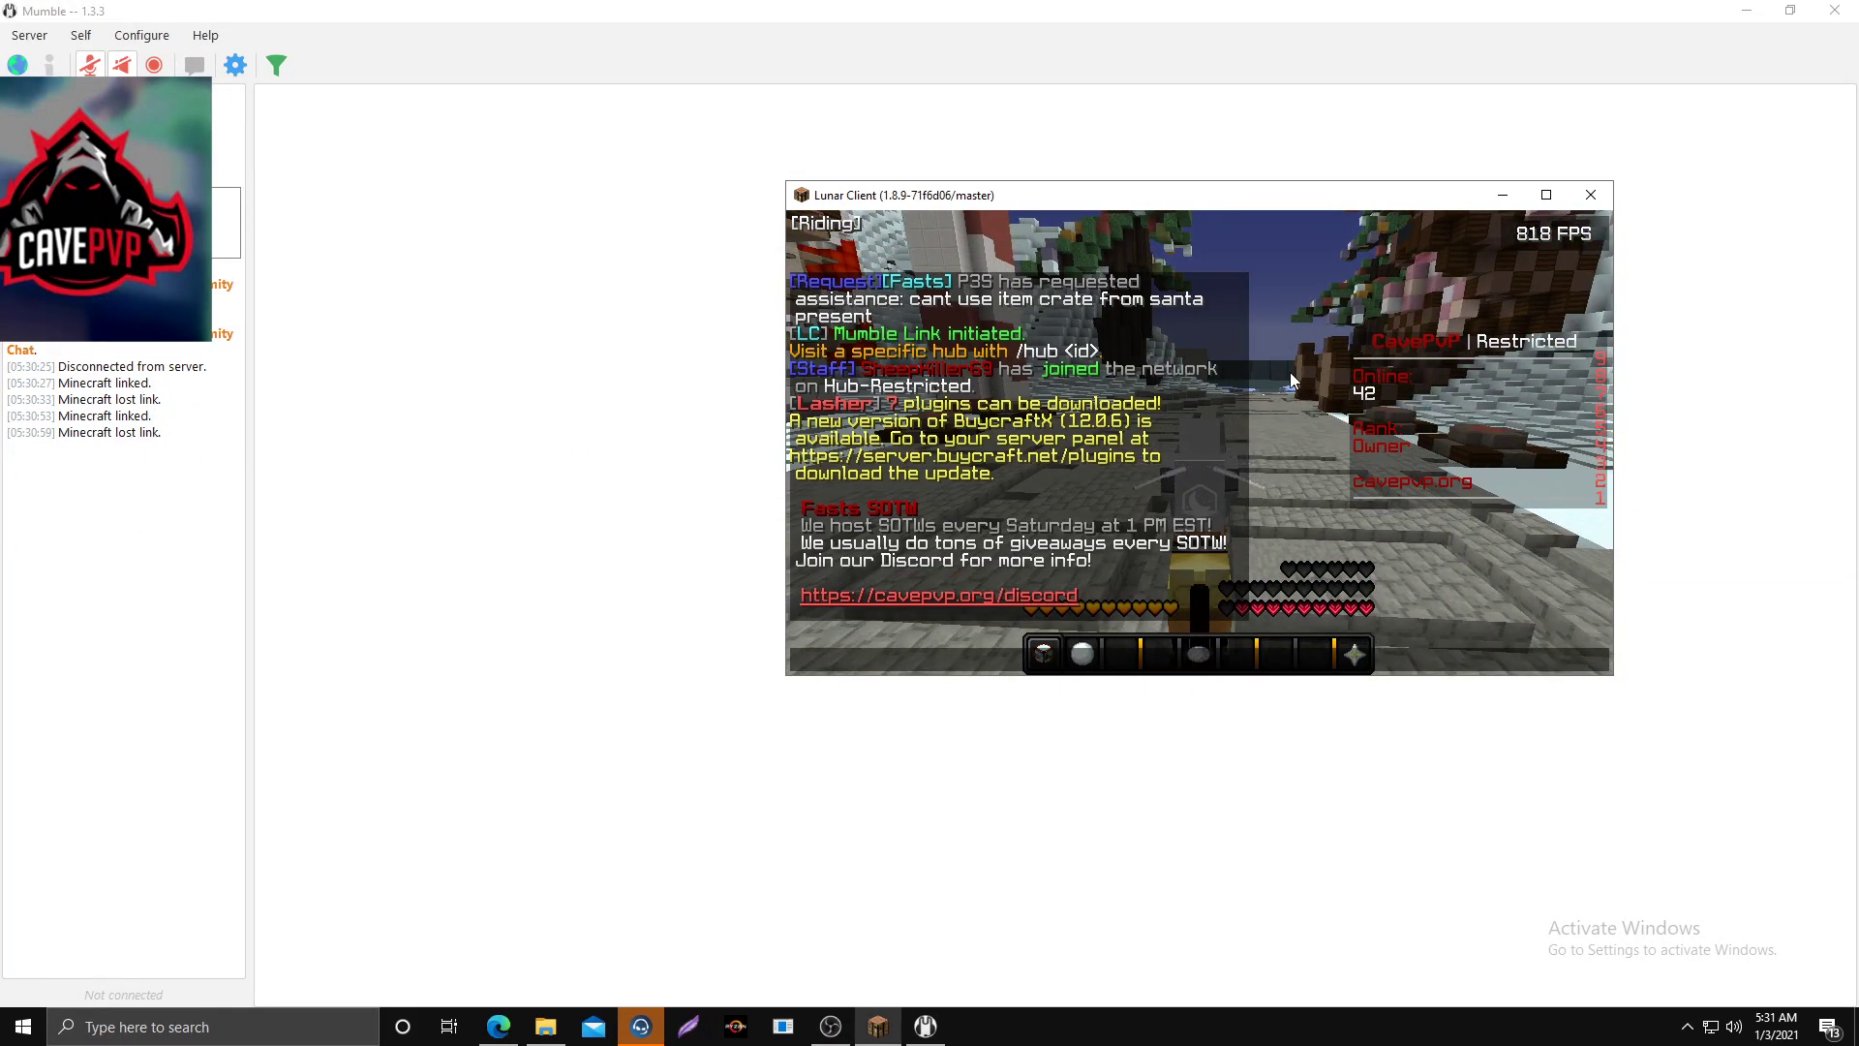
key(Escape)
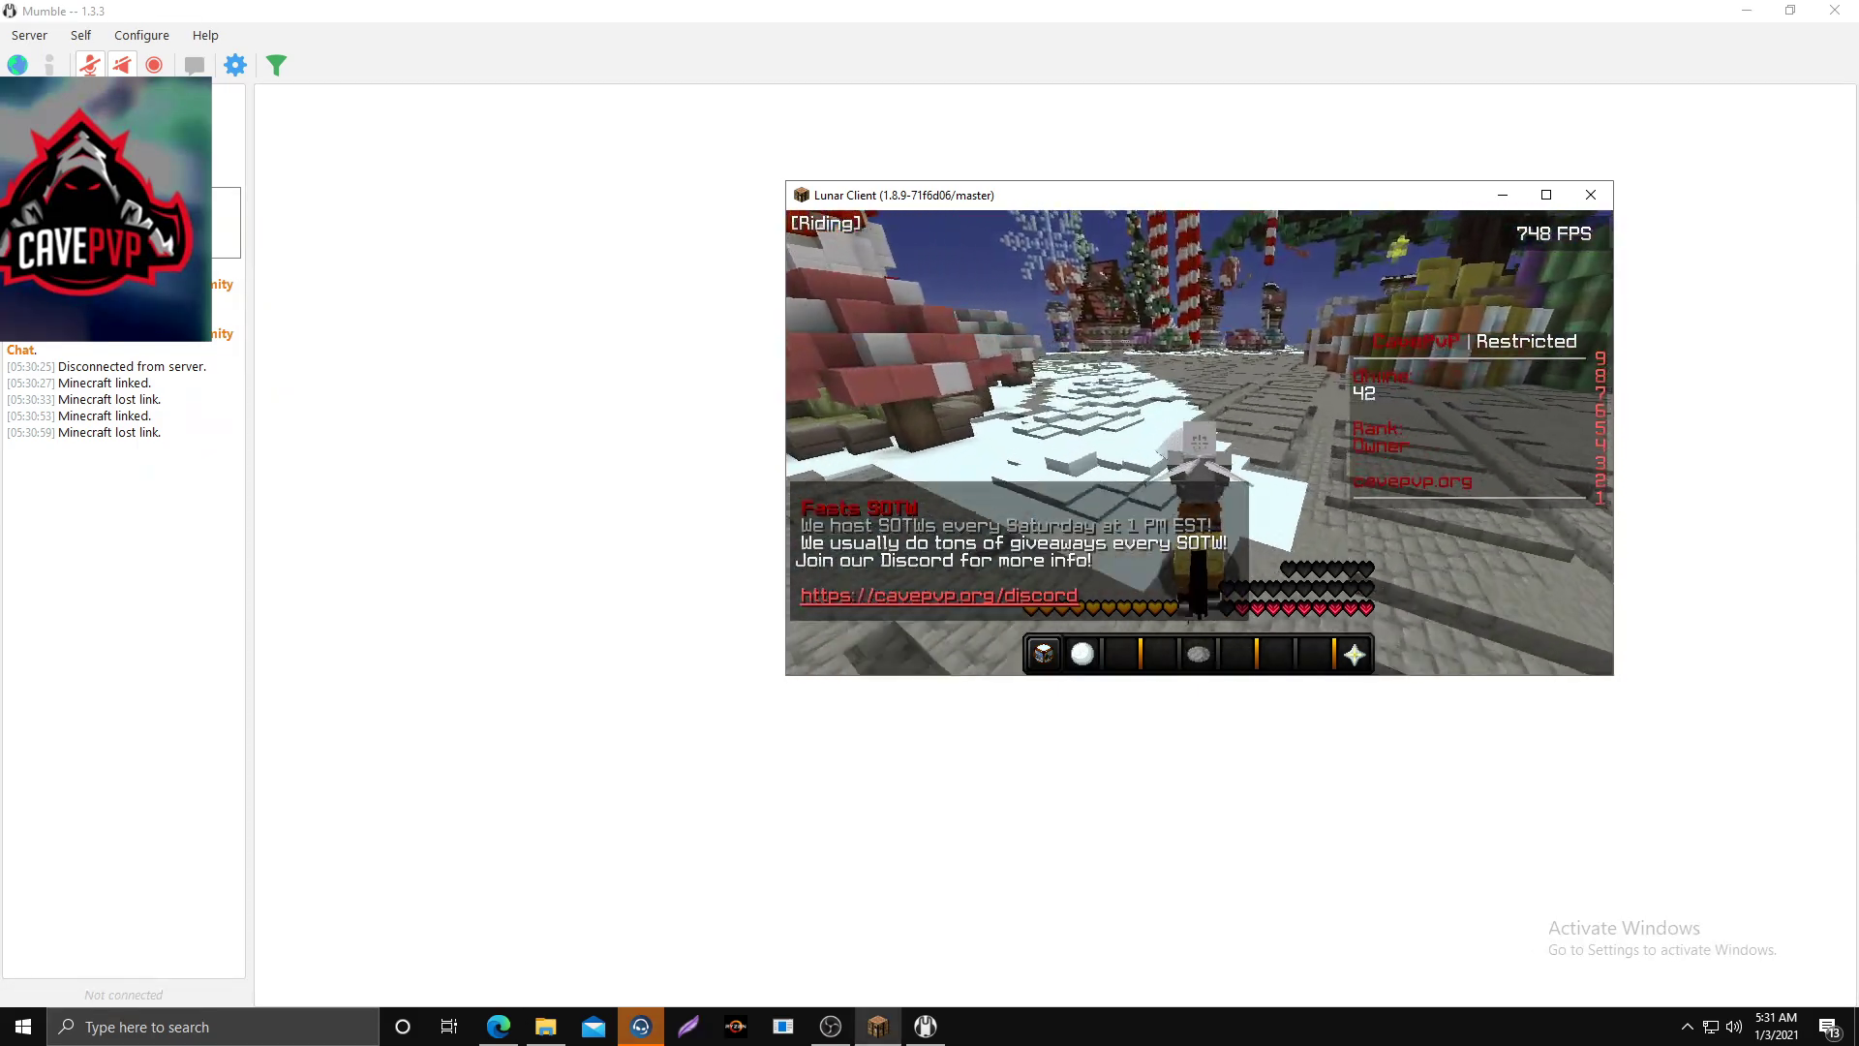
key(t)
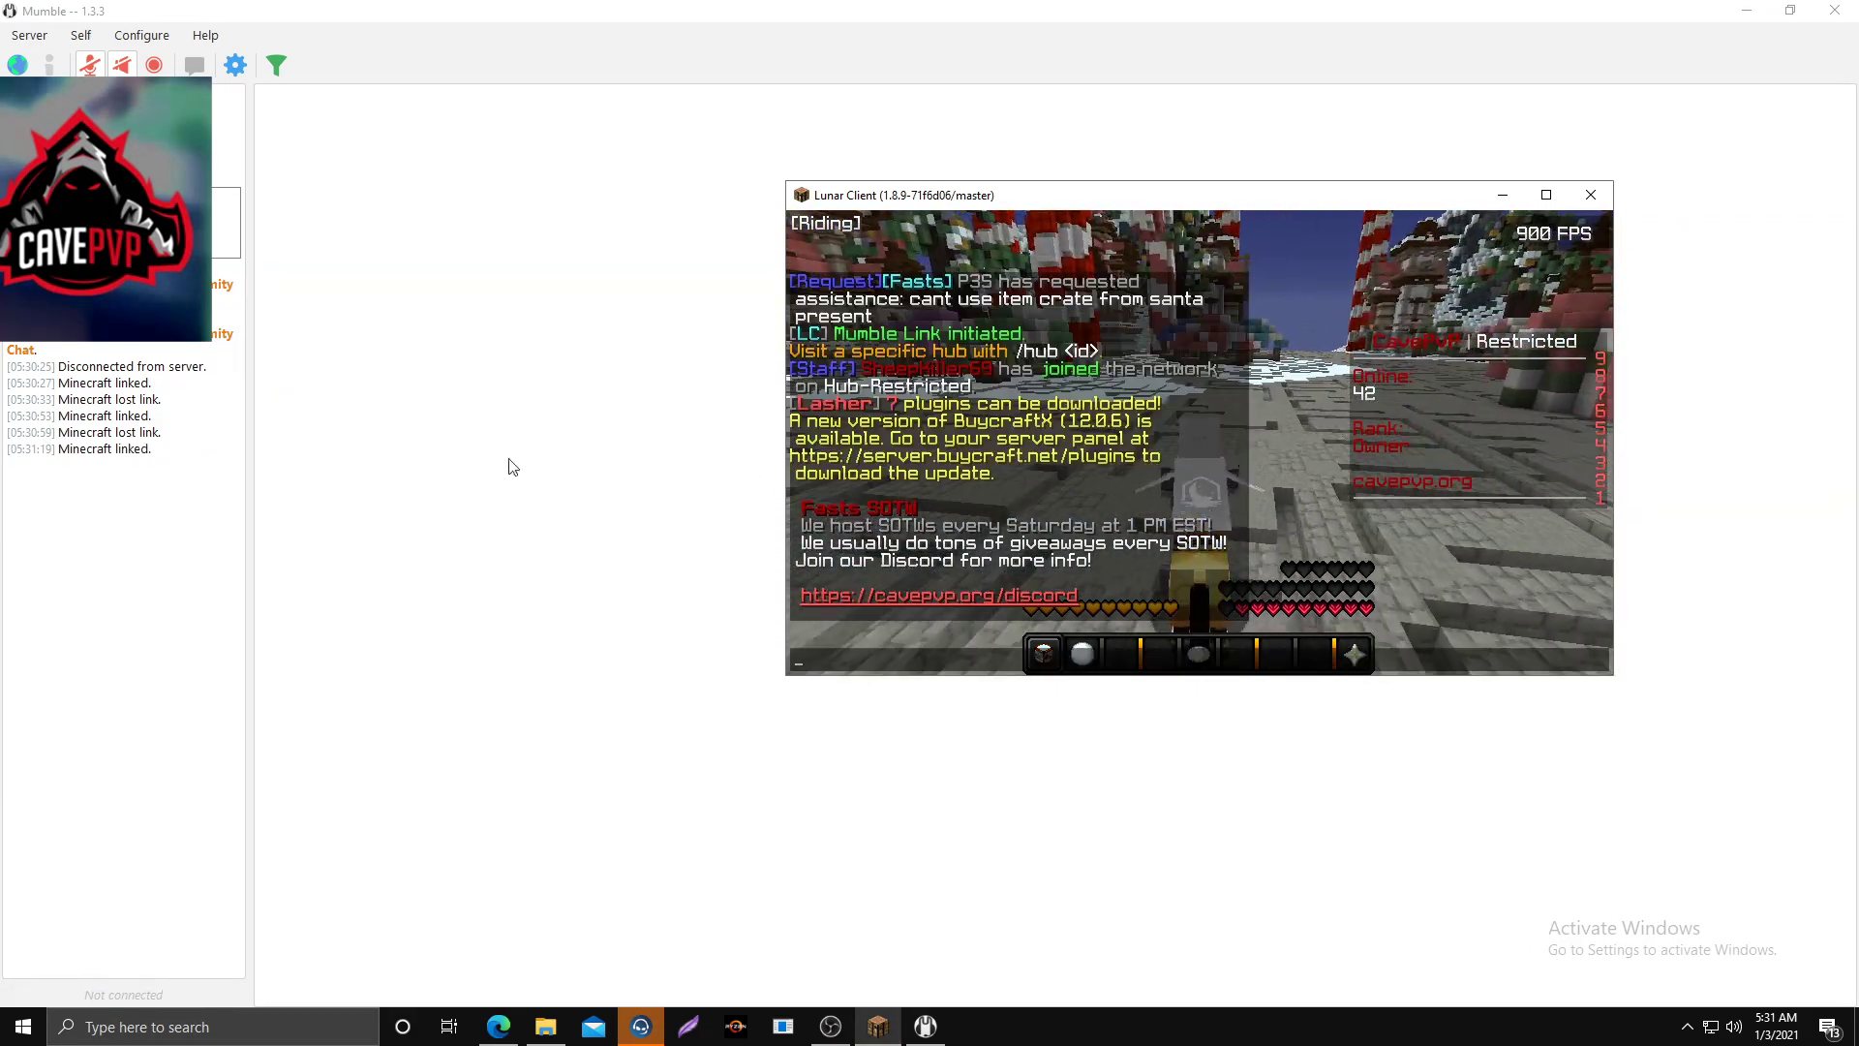
Add the voice.cavepvp.org server in Mumble's Connect dialog and connect to it
click(46, 43)
click(50, 62)
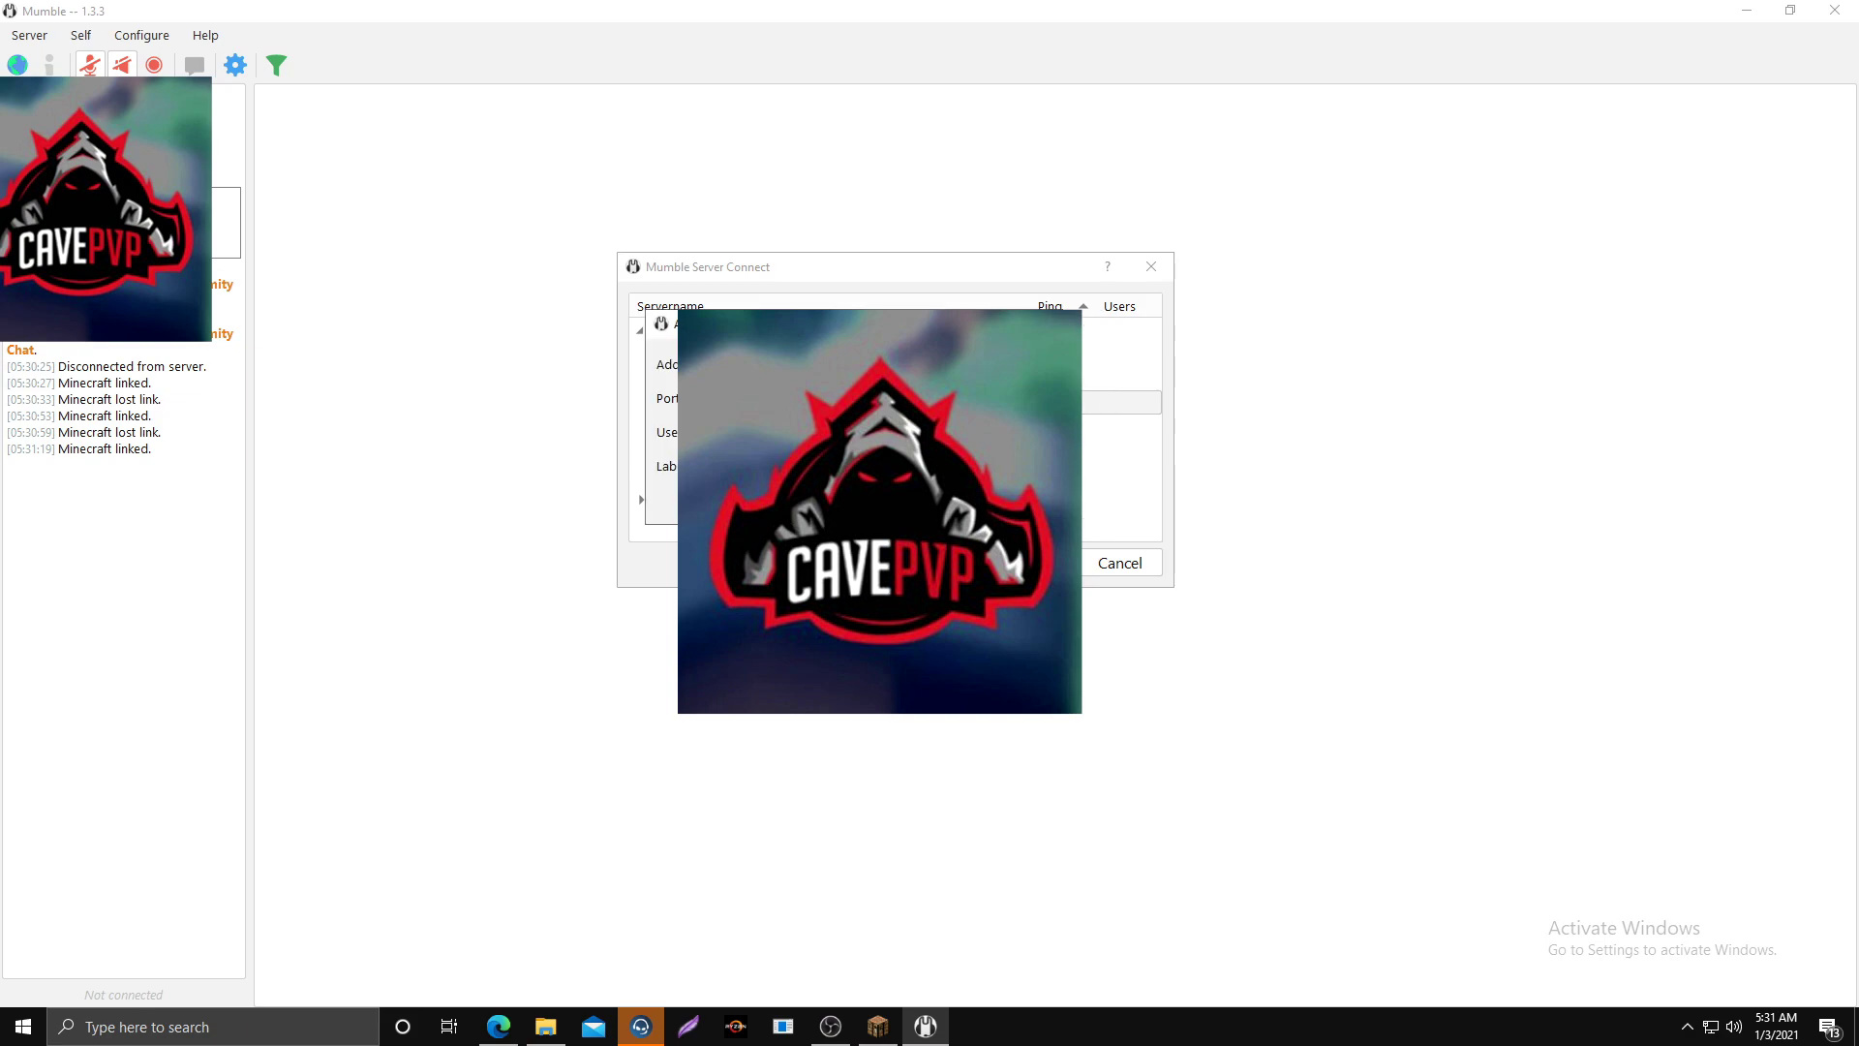
text(v)
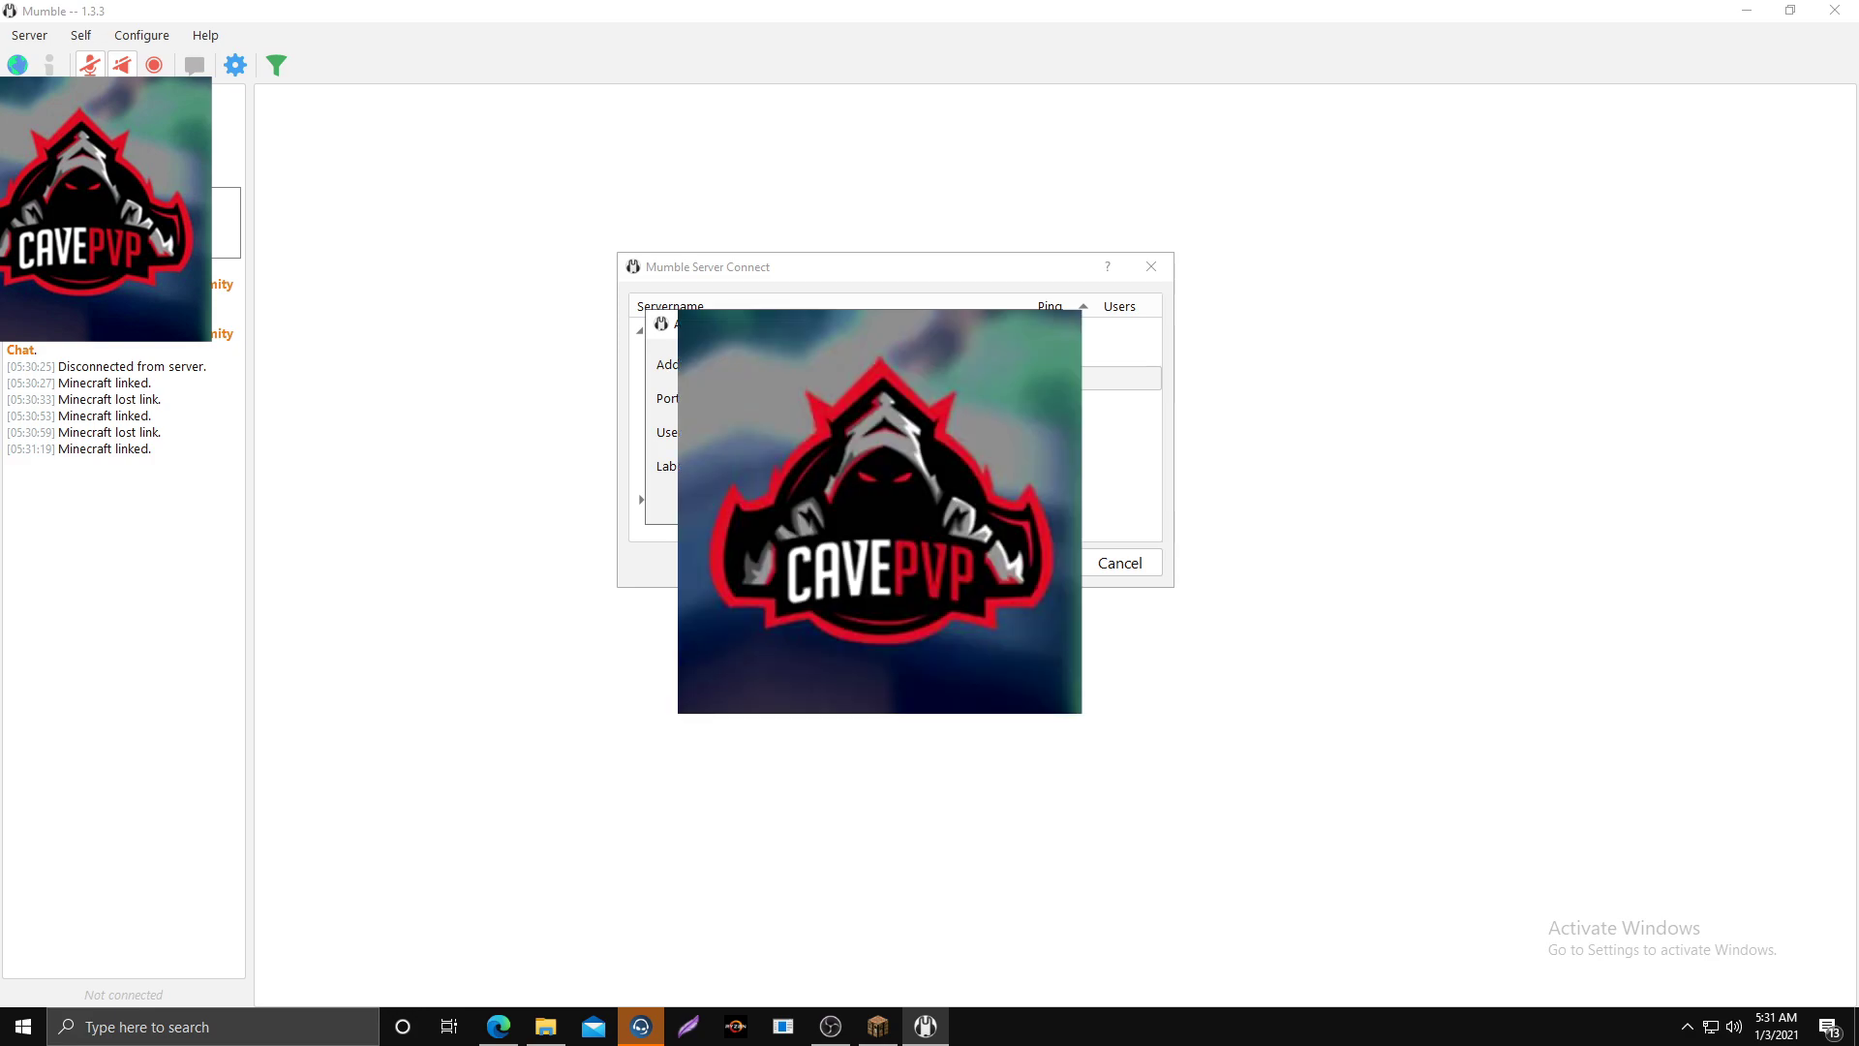
click(1009, 499)
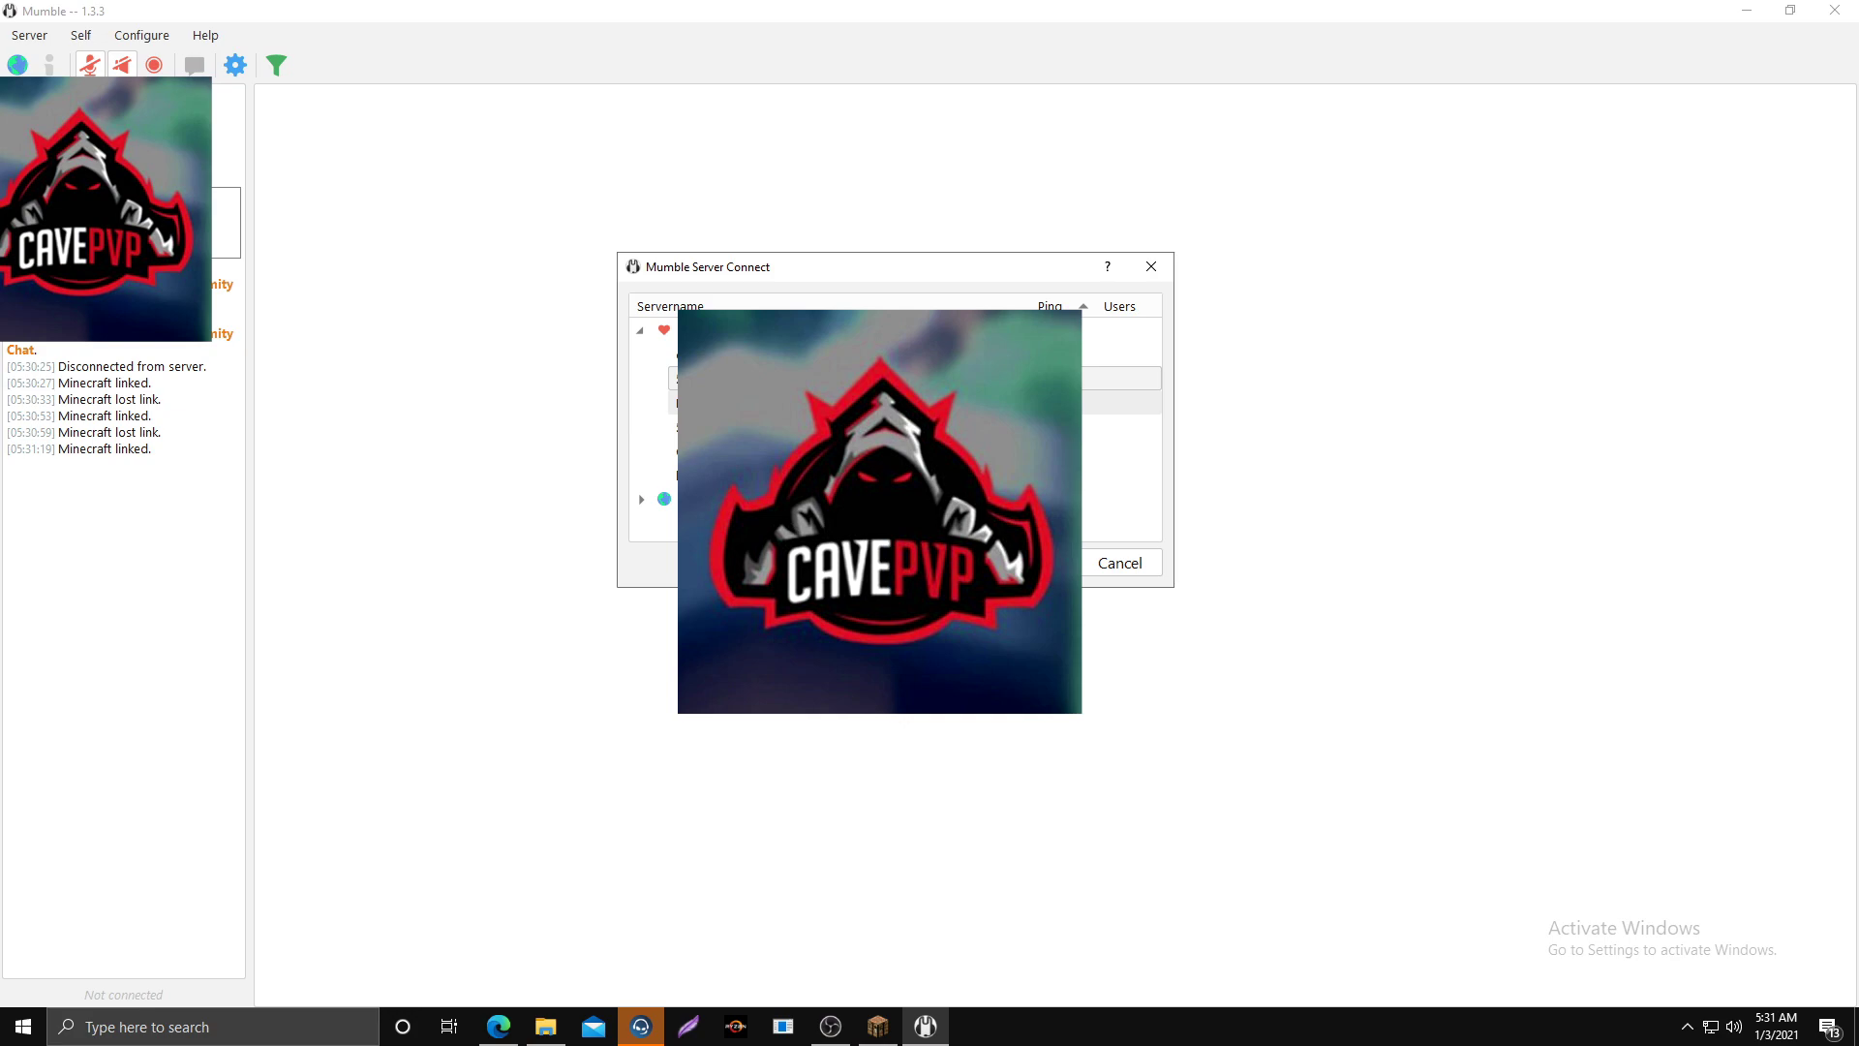
double_click(784, 419)
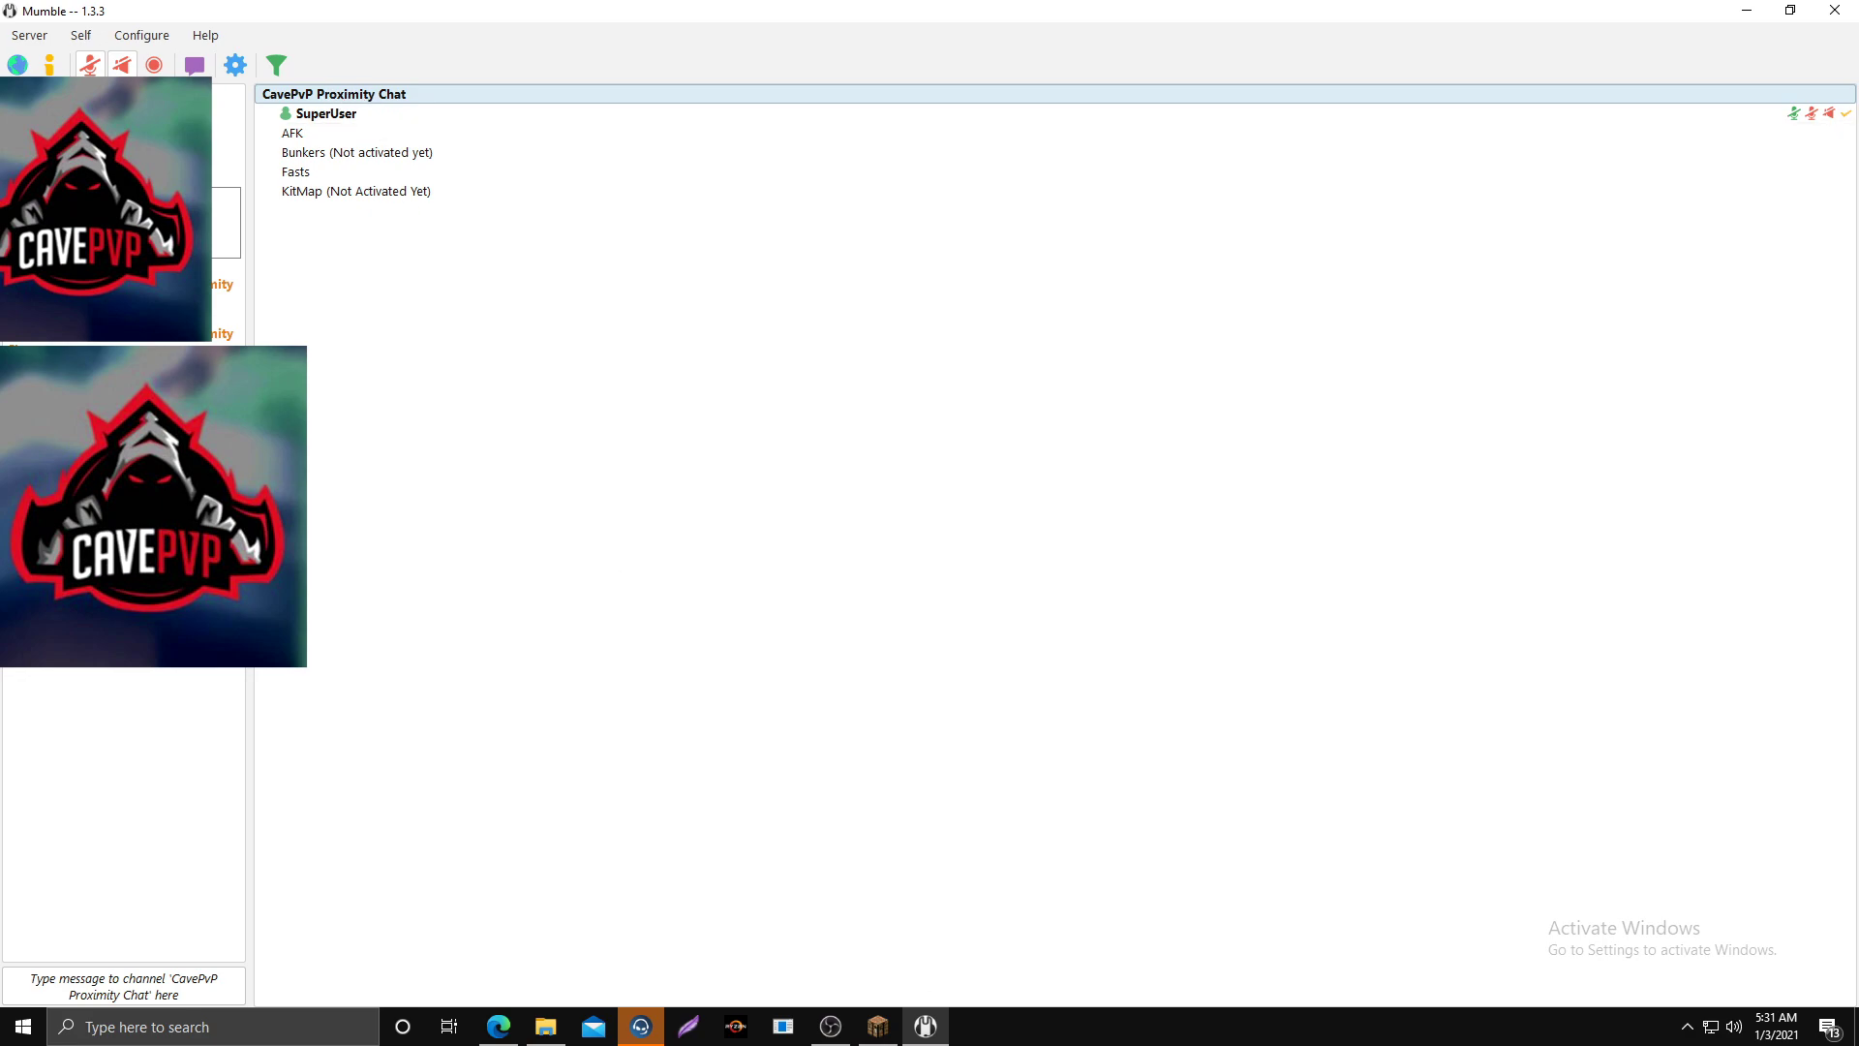
Join Mumble's Fasts channel, then enter the Fasts server from Lunar Client's compass selector
double_click(358, 172)
click(877, 1028)
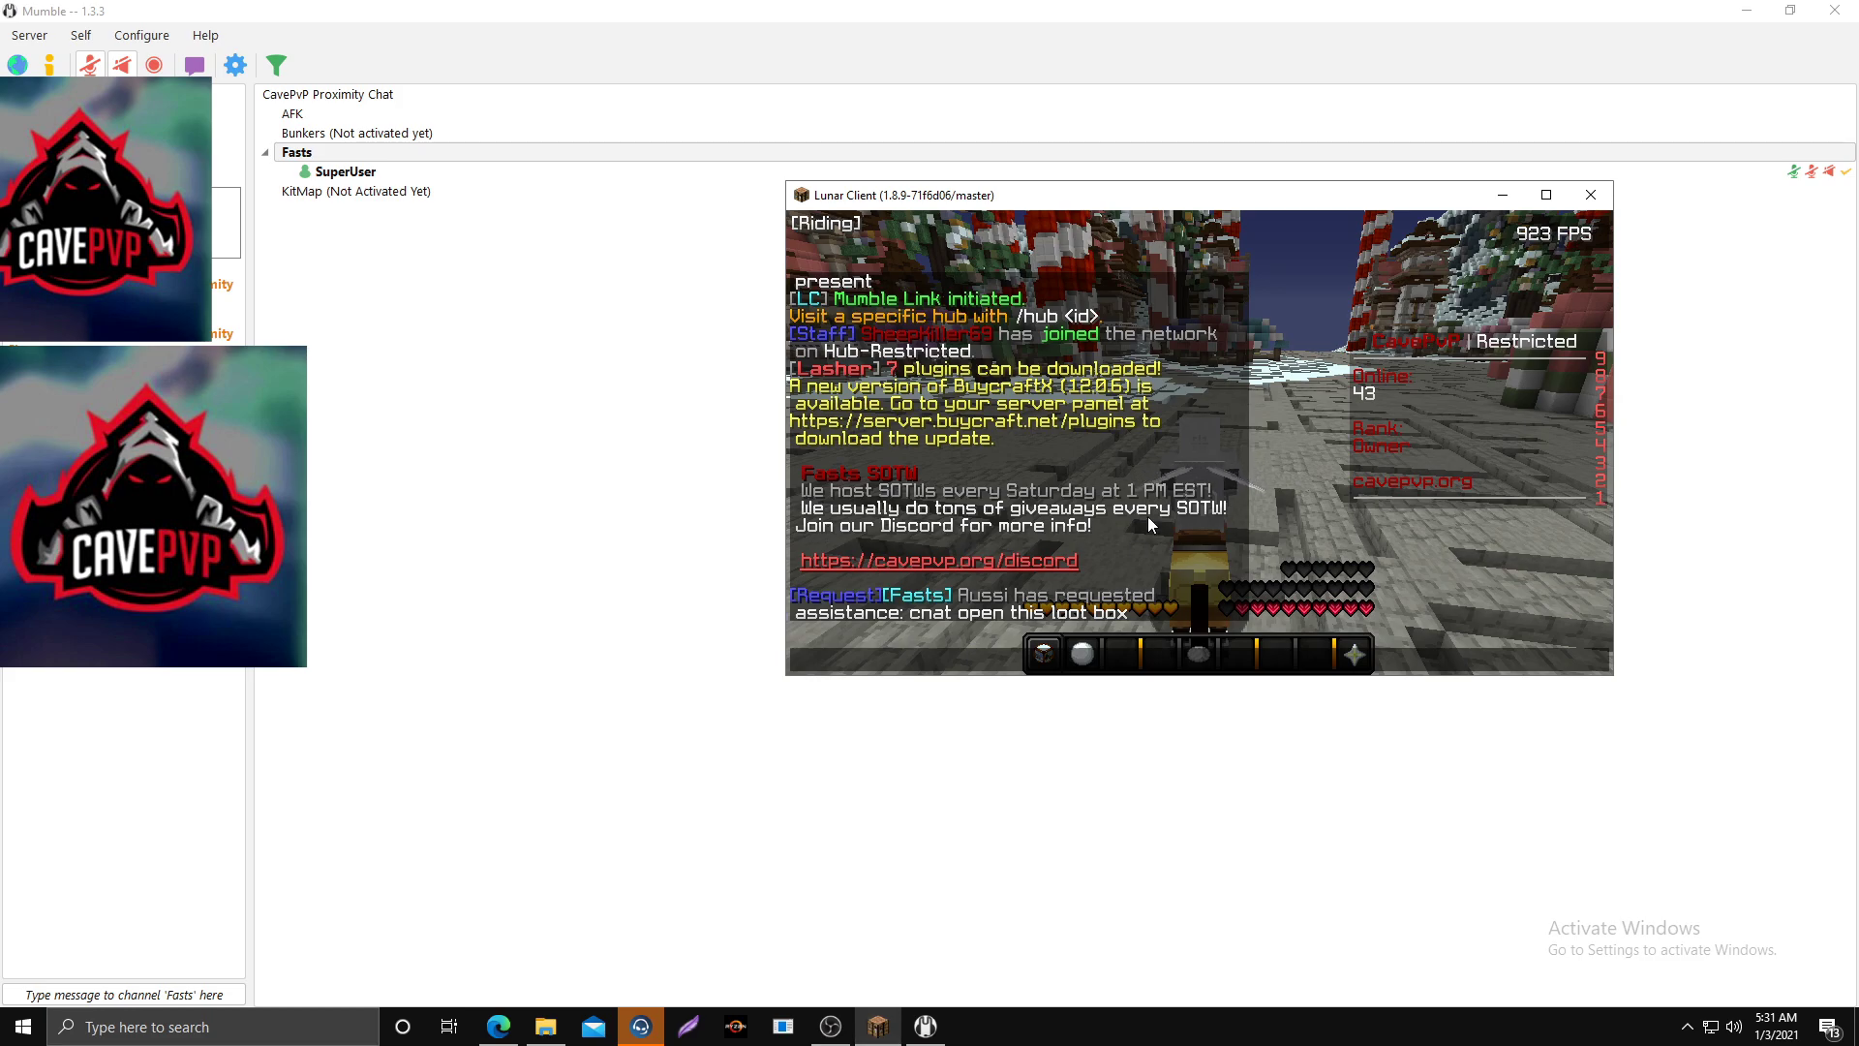
right_click(1200, 442)
click(1088, 363)
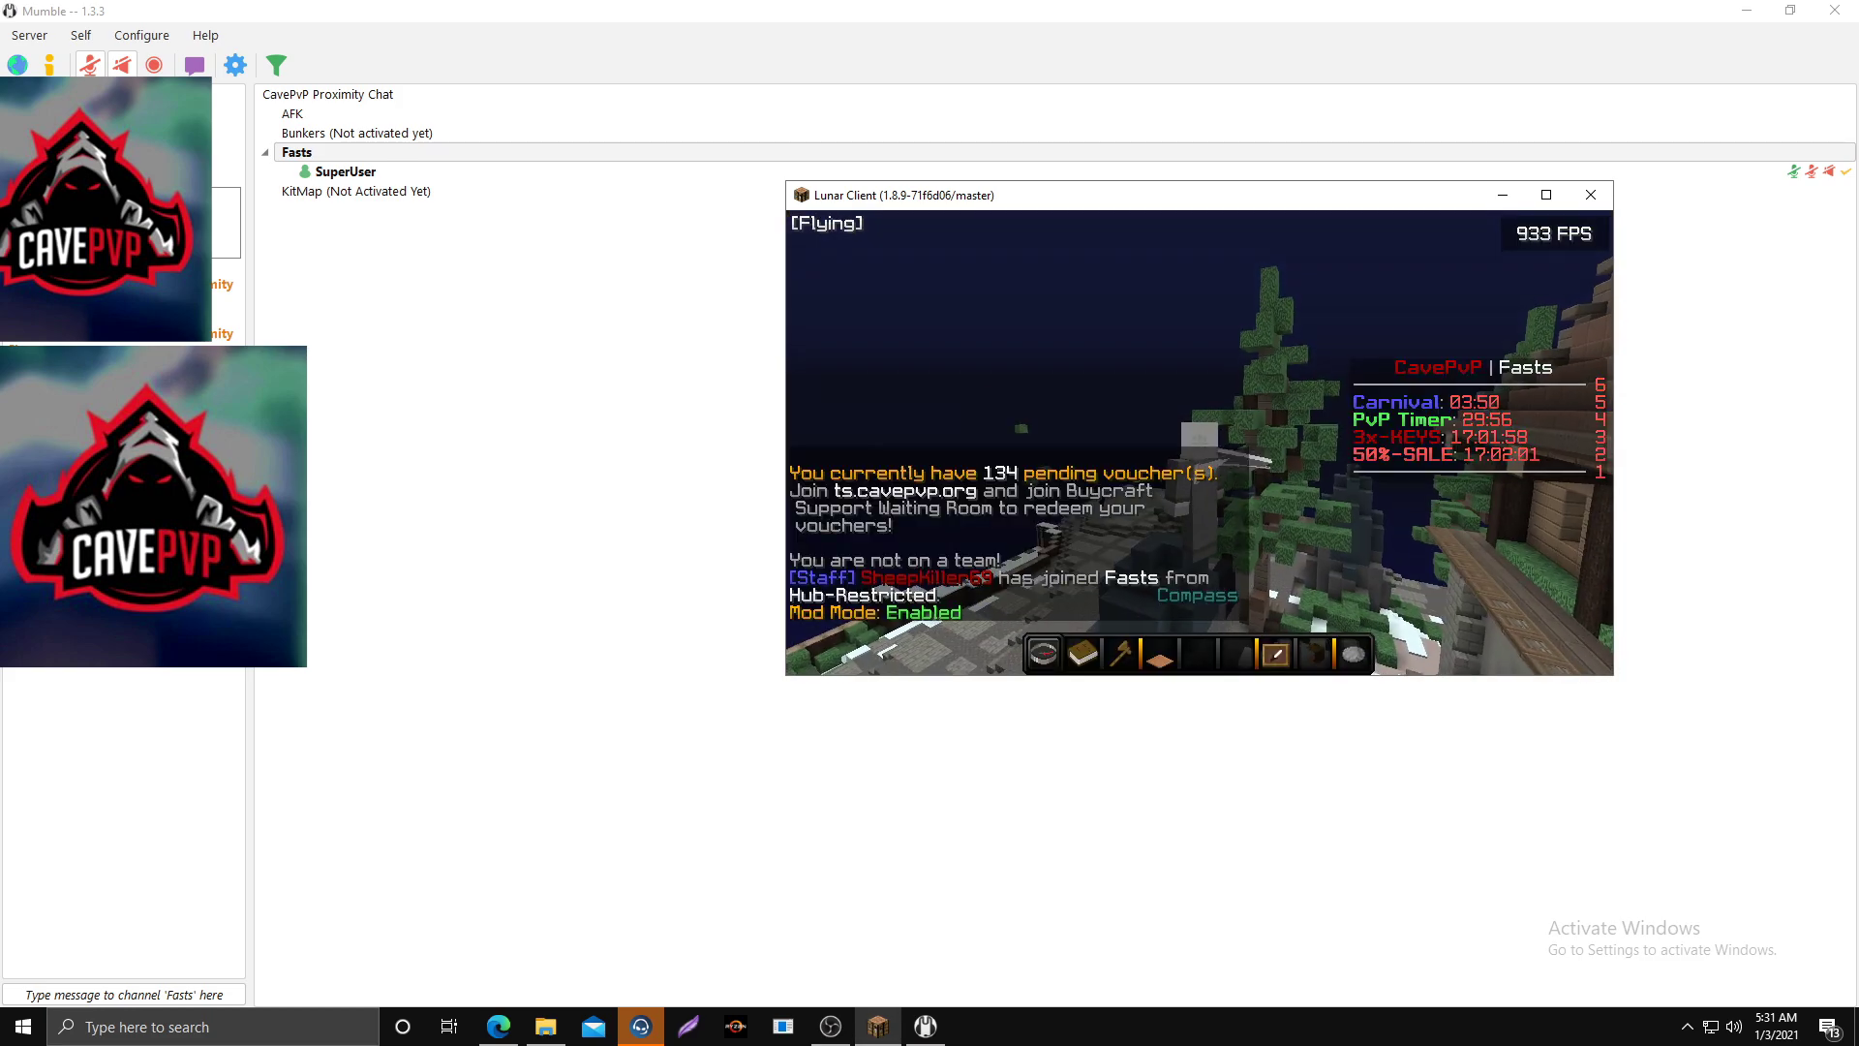
Fly around the Fasts map between Spawn, WarZone and West Road to test proximity chat
key(w)
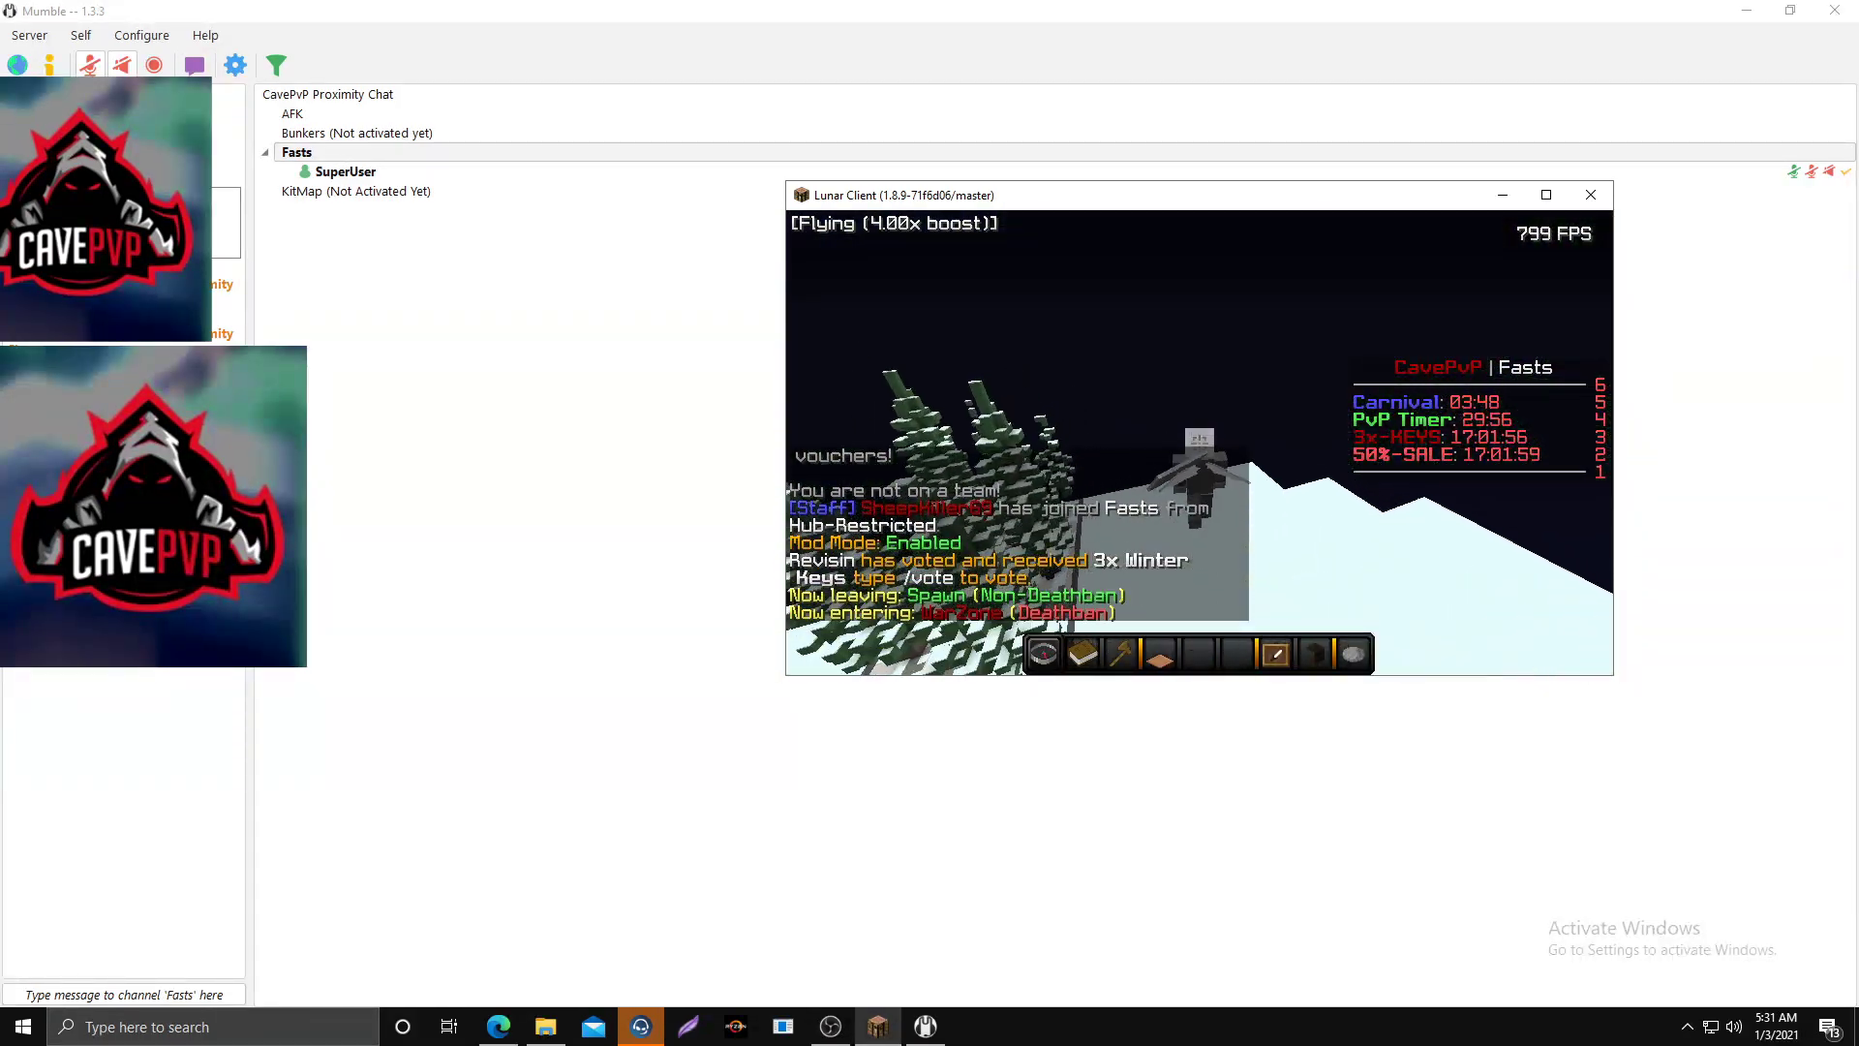
key(w)
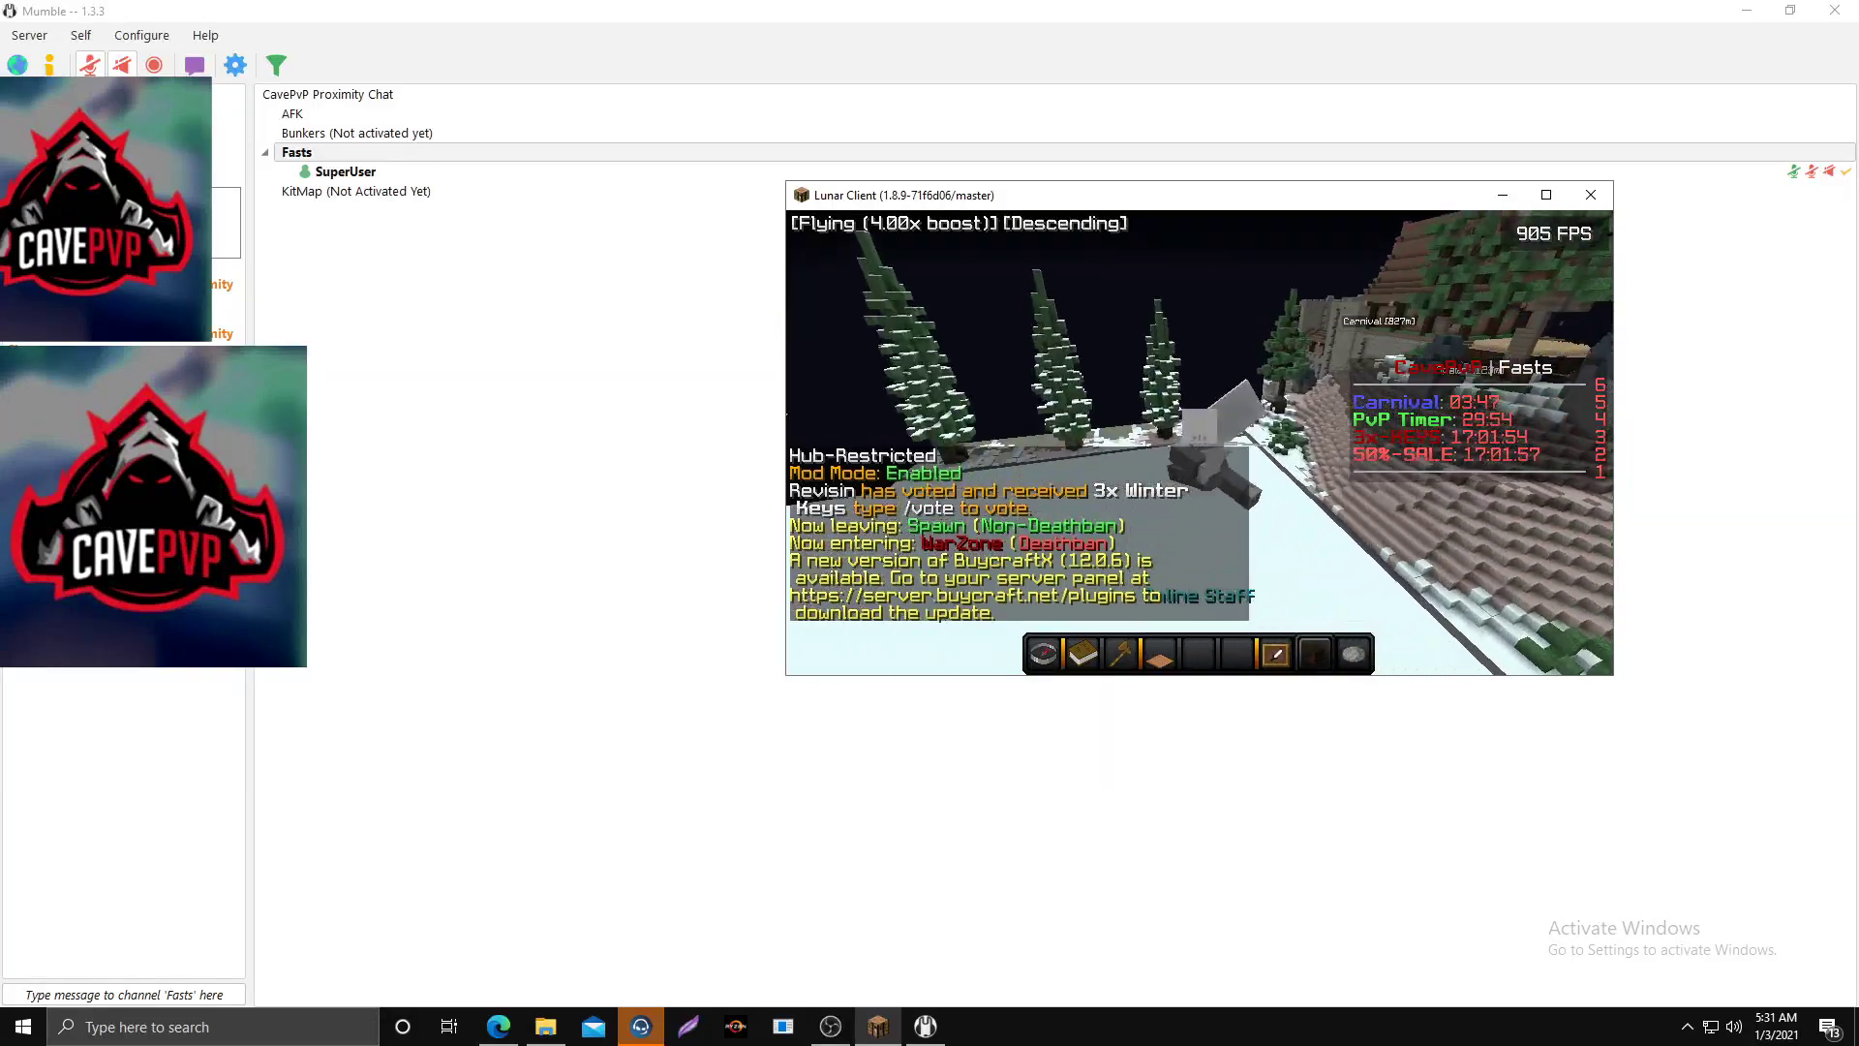
key(w)
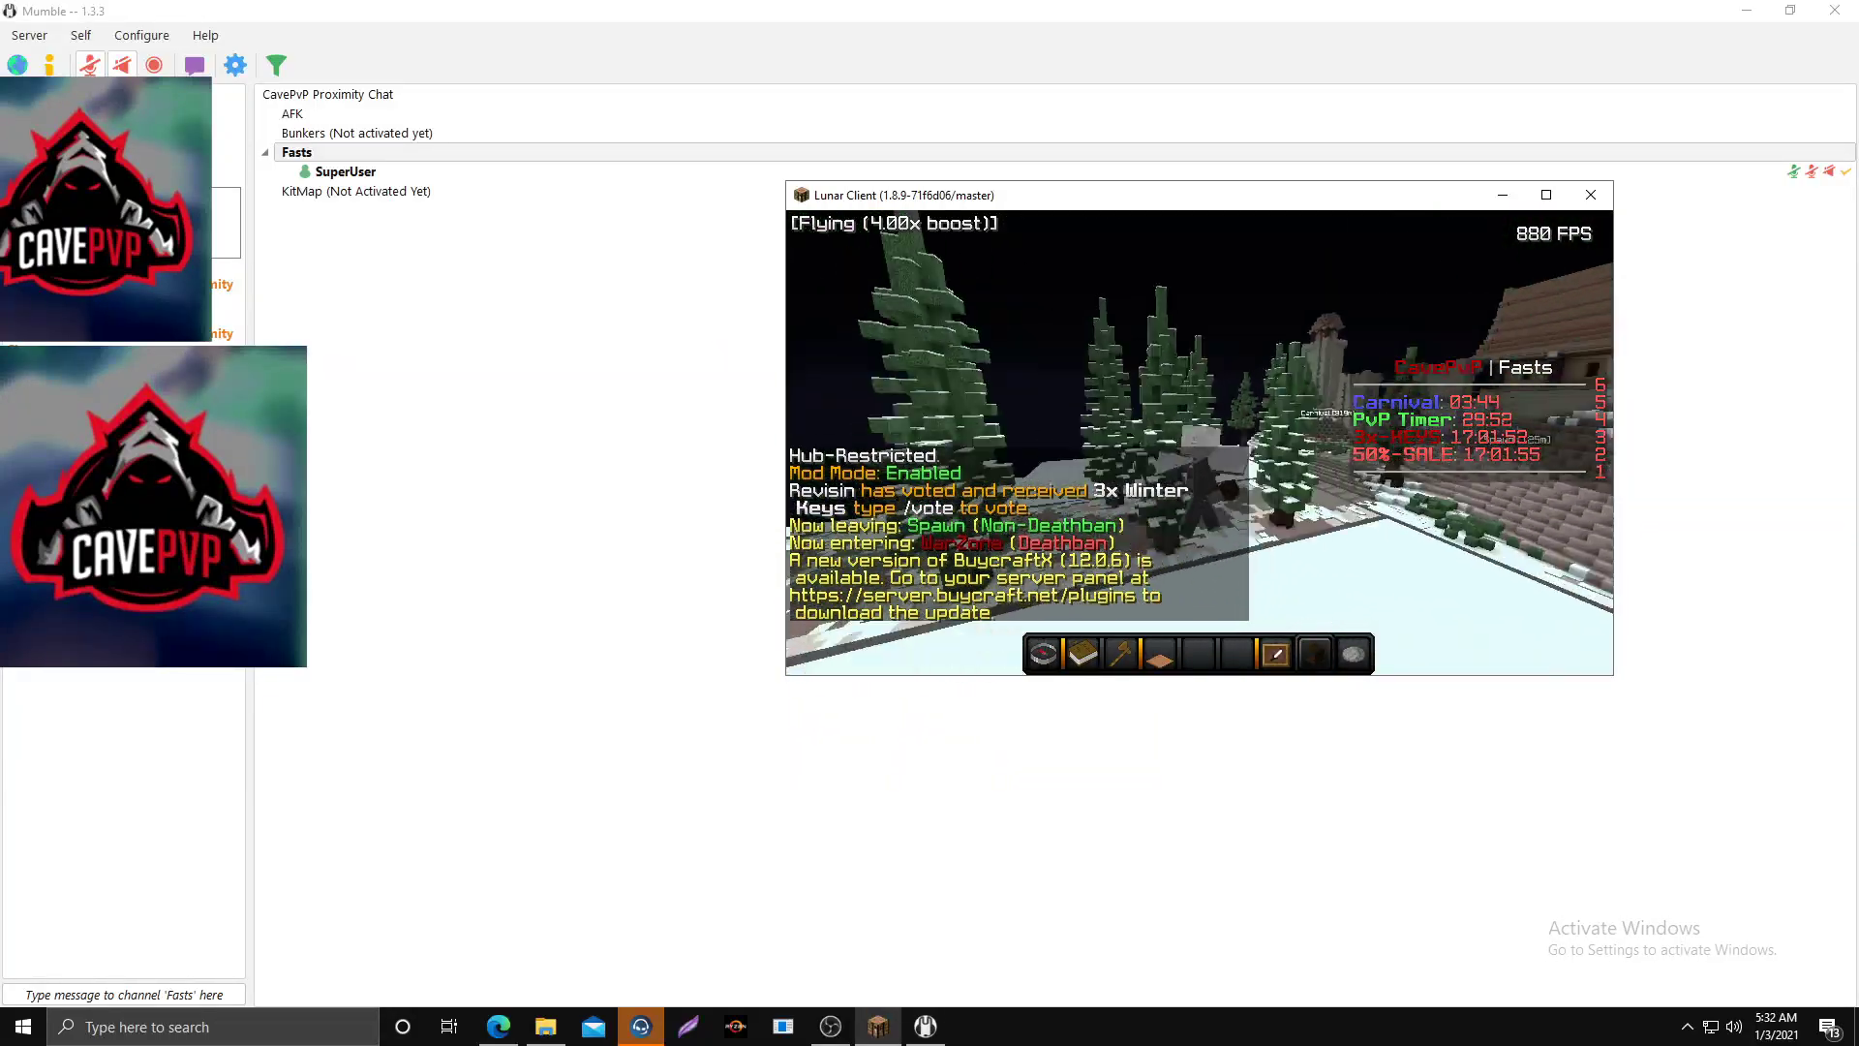
key(w)
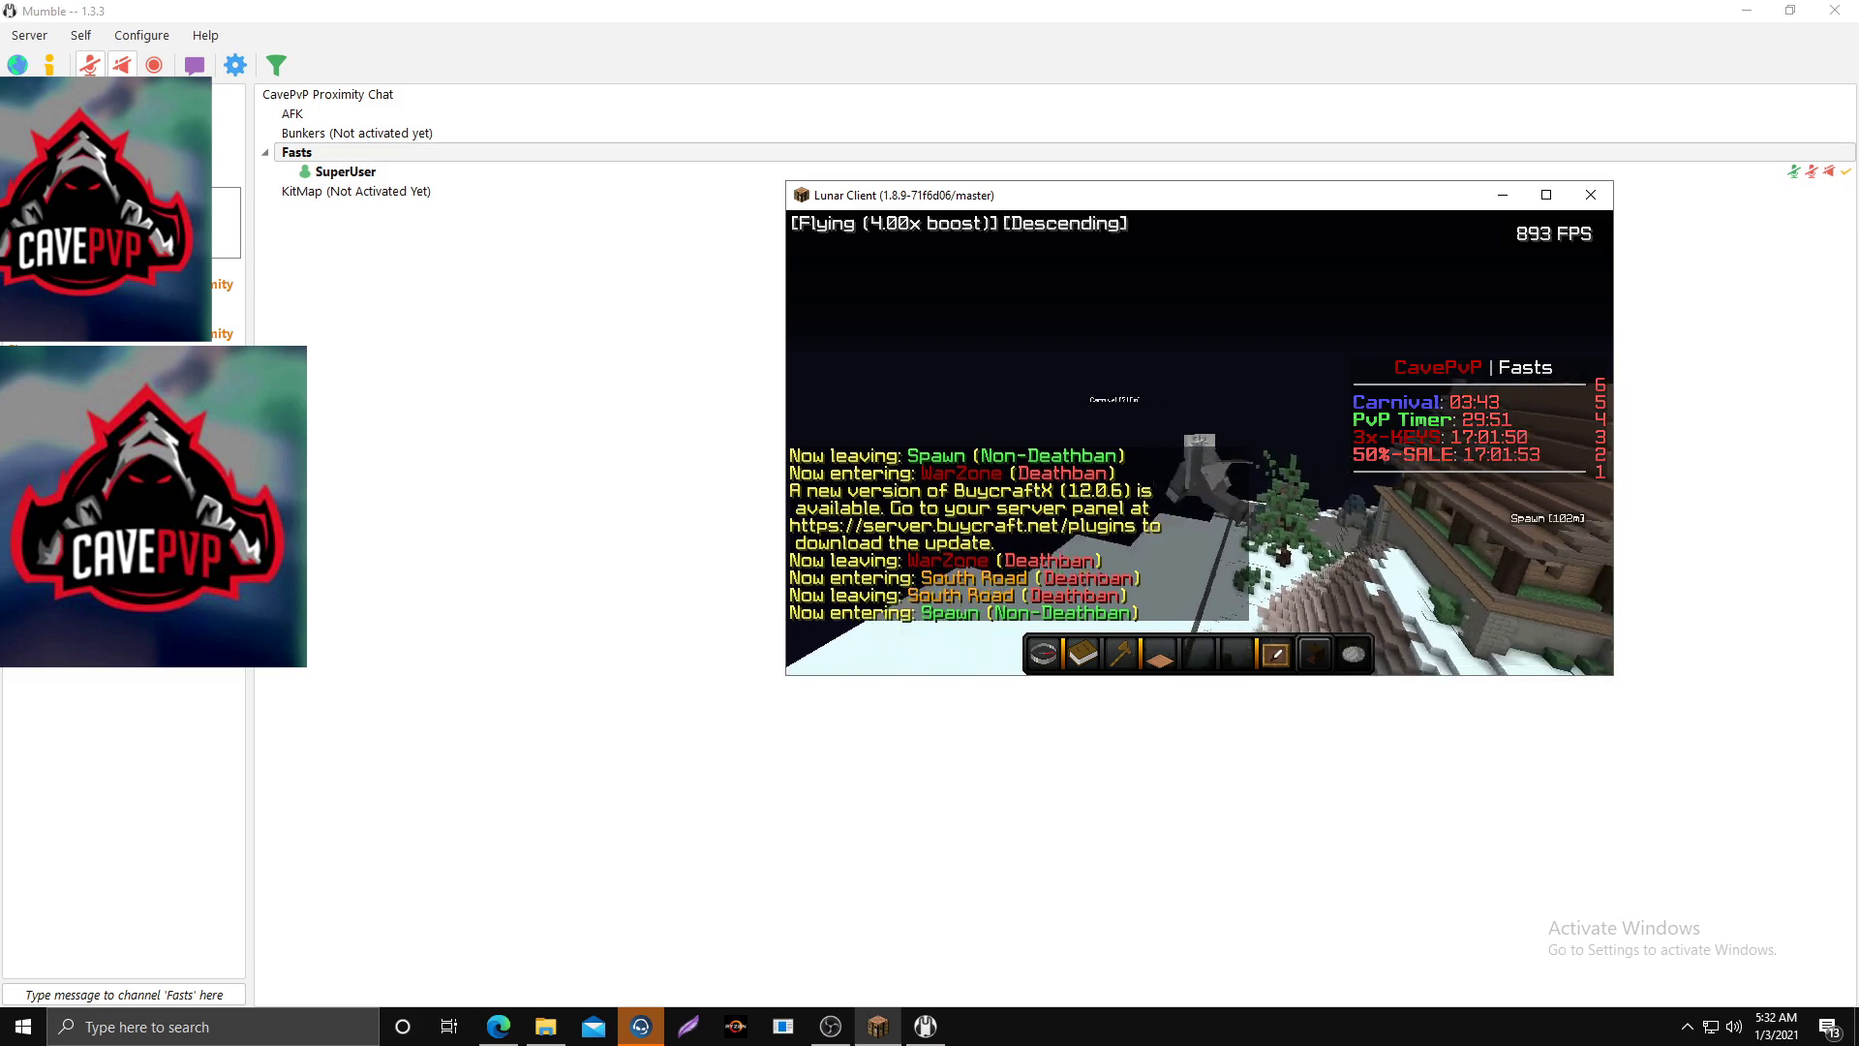
key(w)
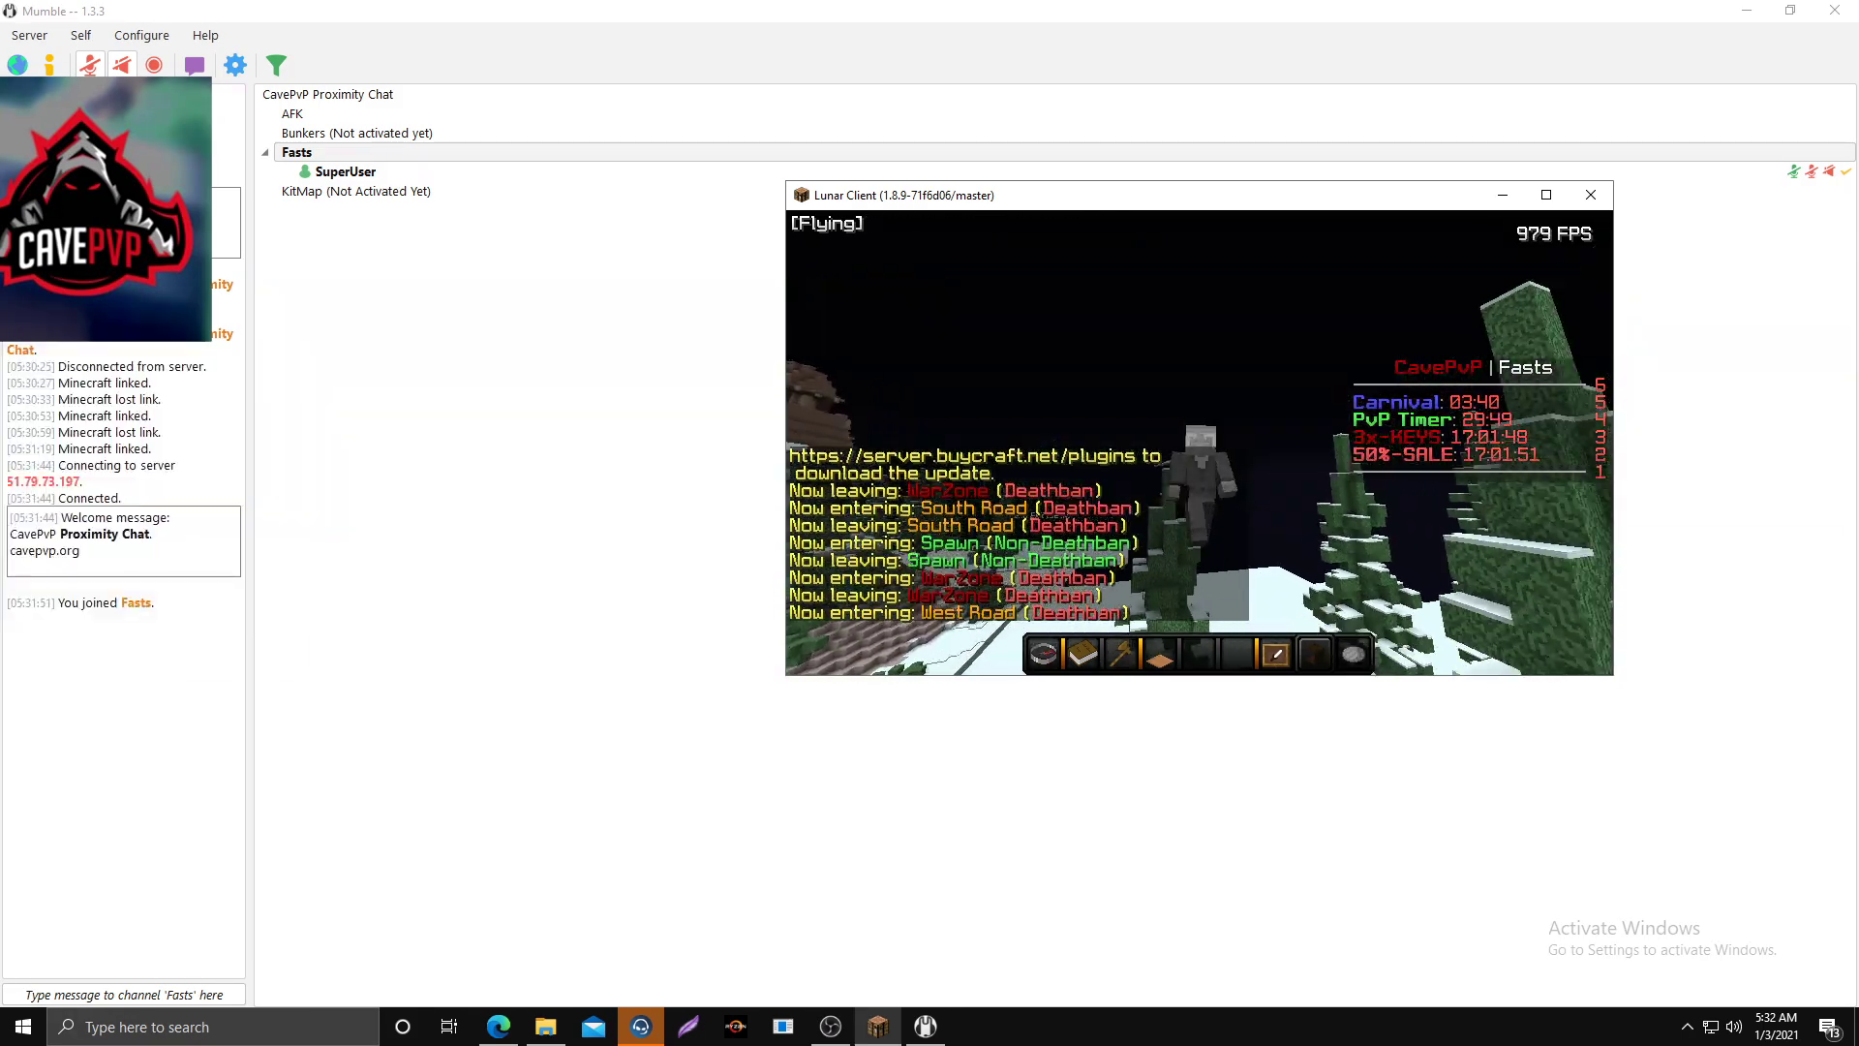
key(w)
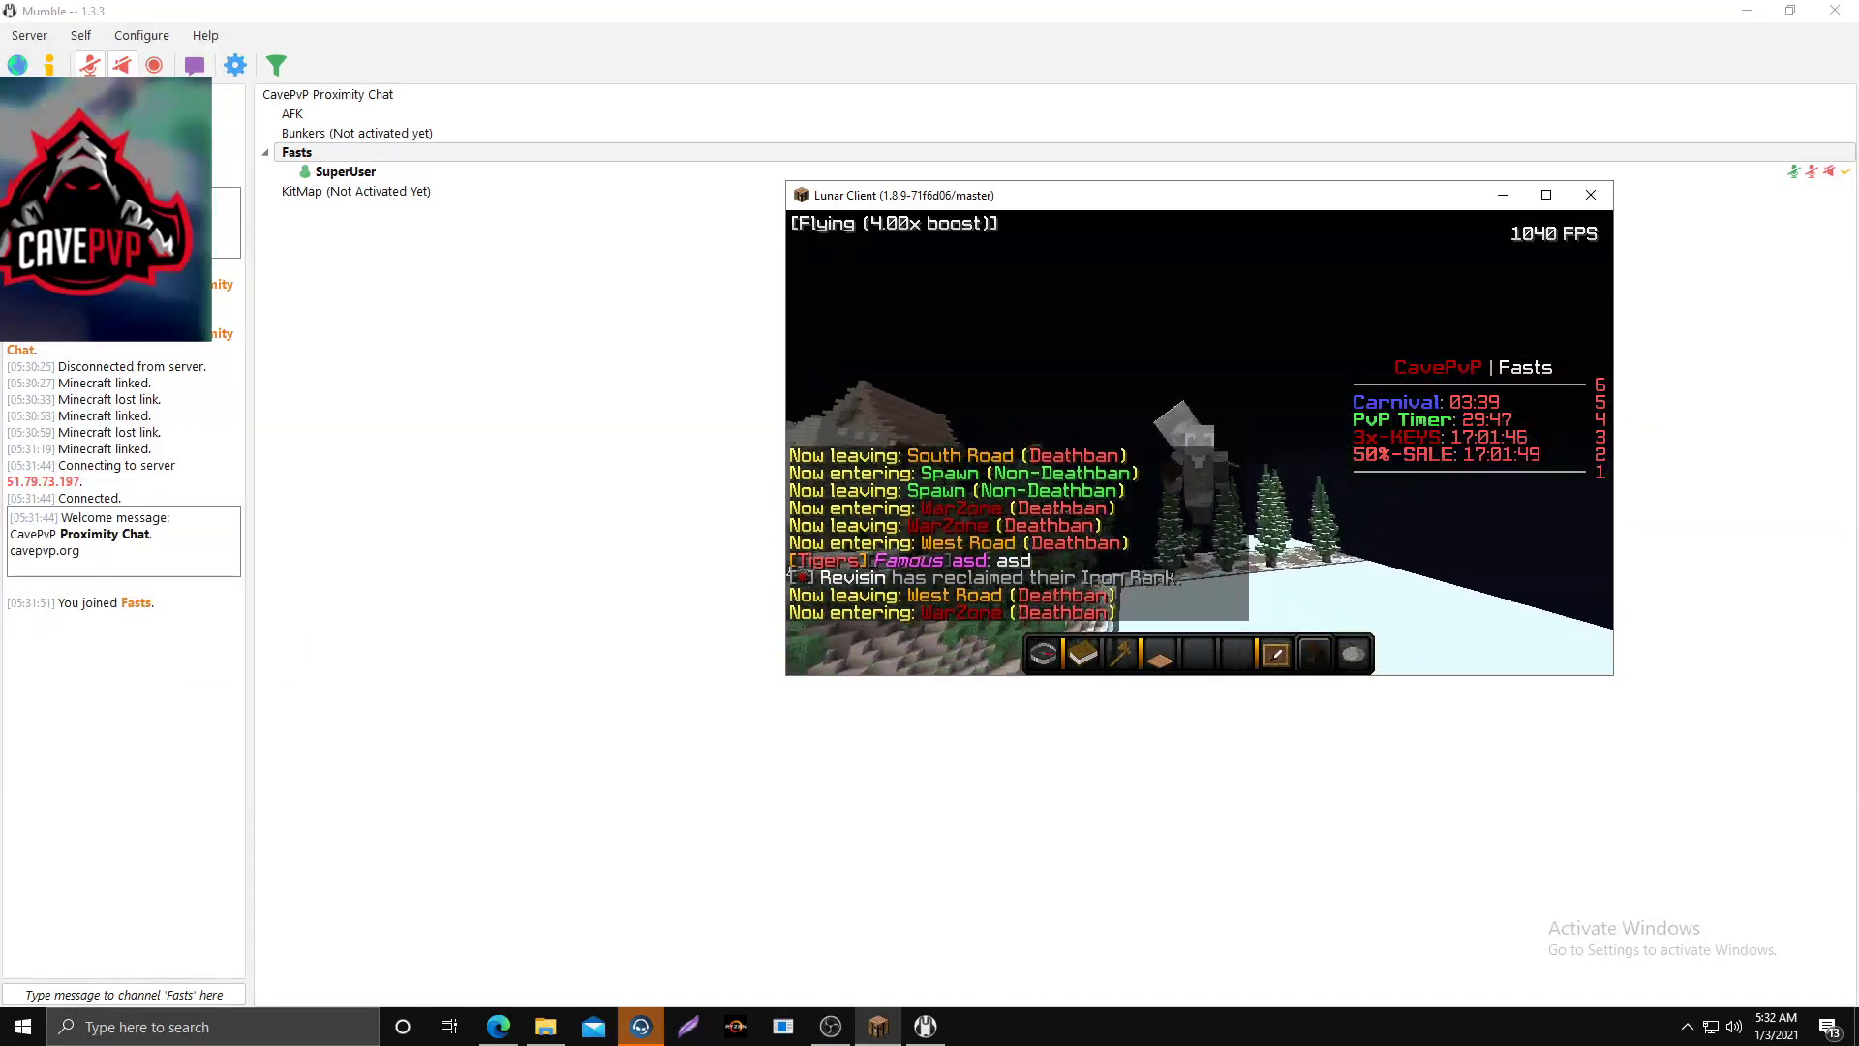
key(w)
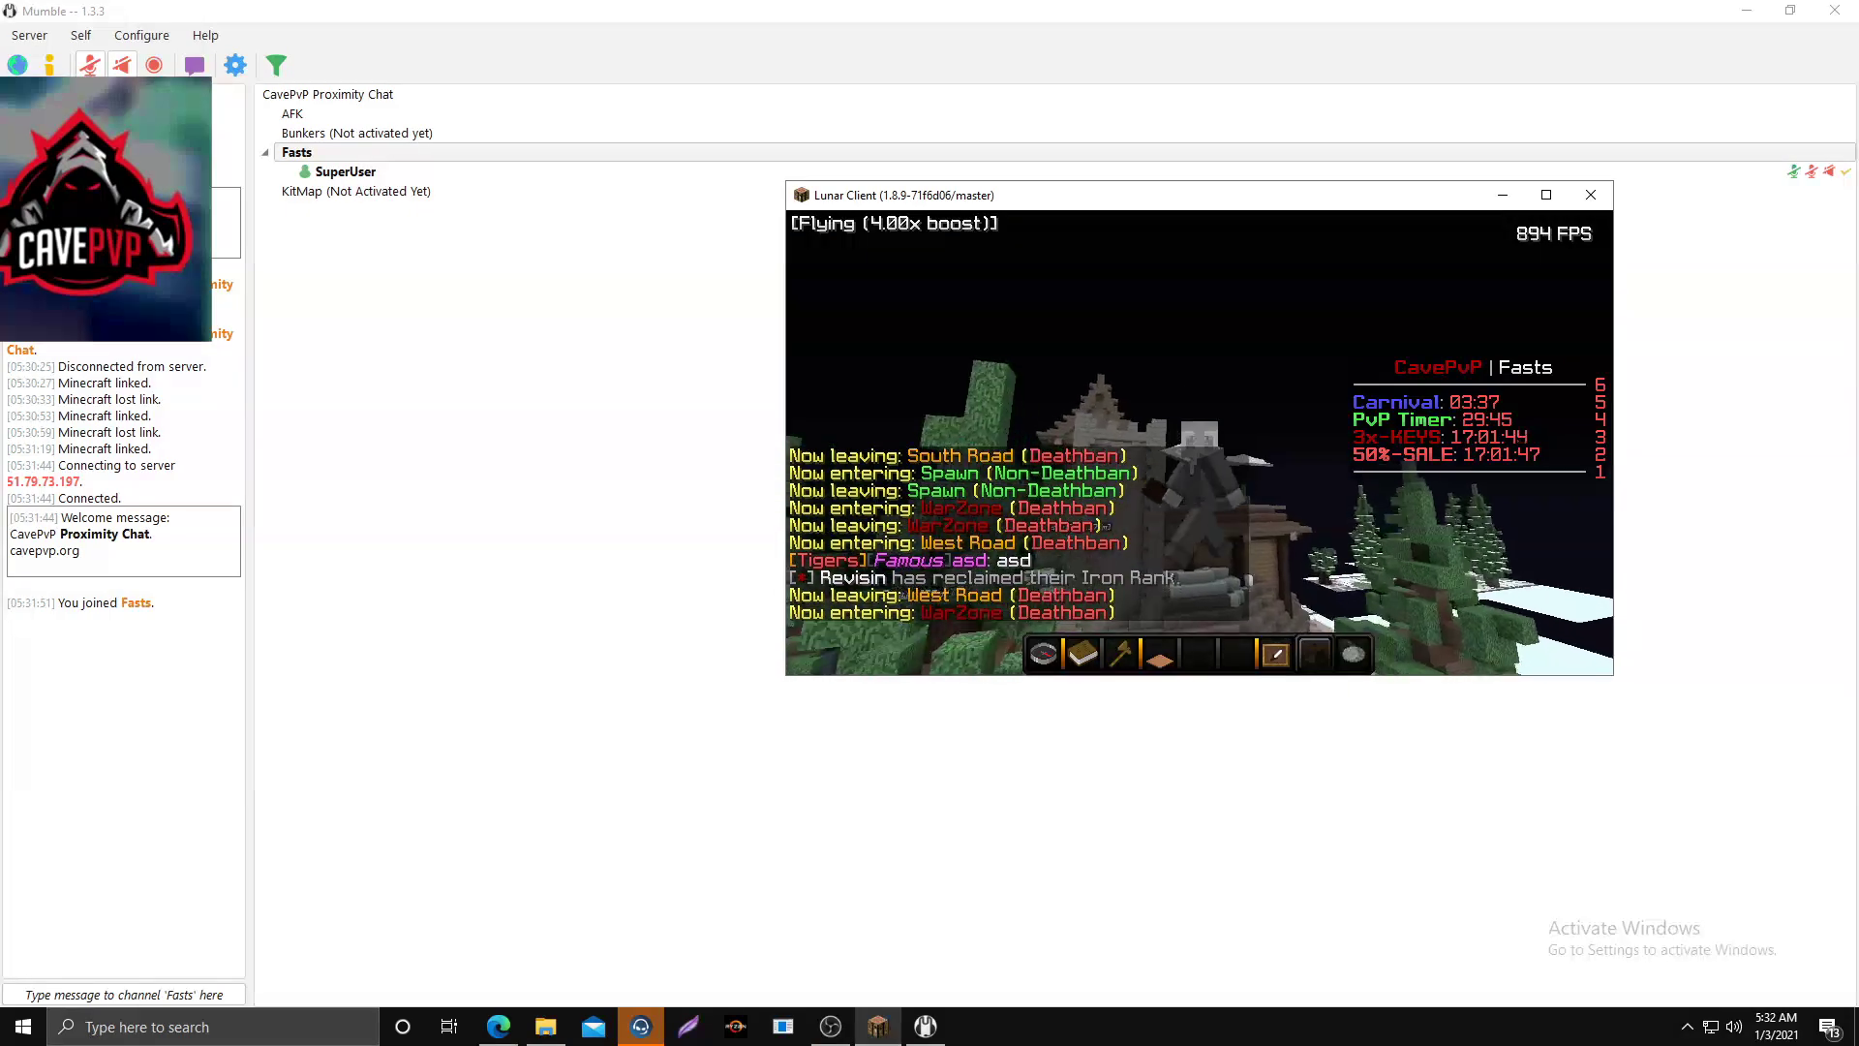